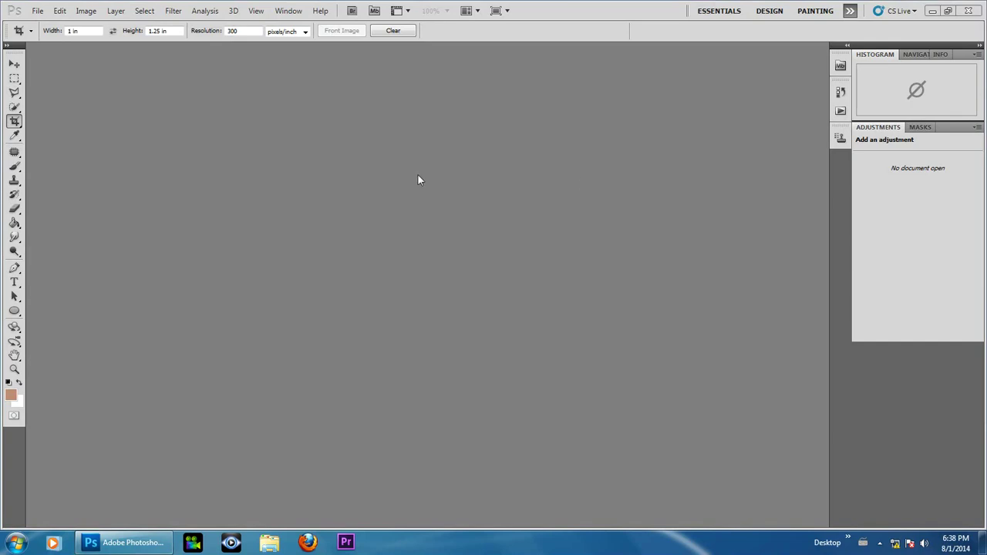
Open A.jpg from the Lesson 02 folder on DVD RW Drive (F:), using Large icons view.
click(37, 11)
click(48, 36)
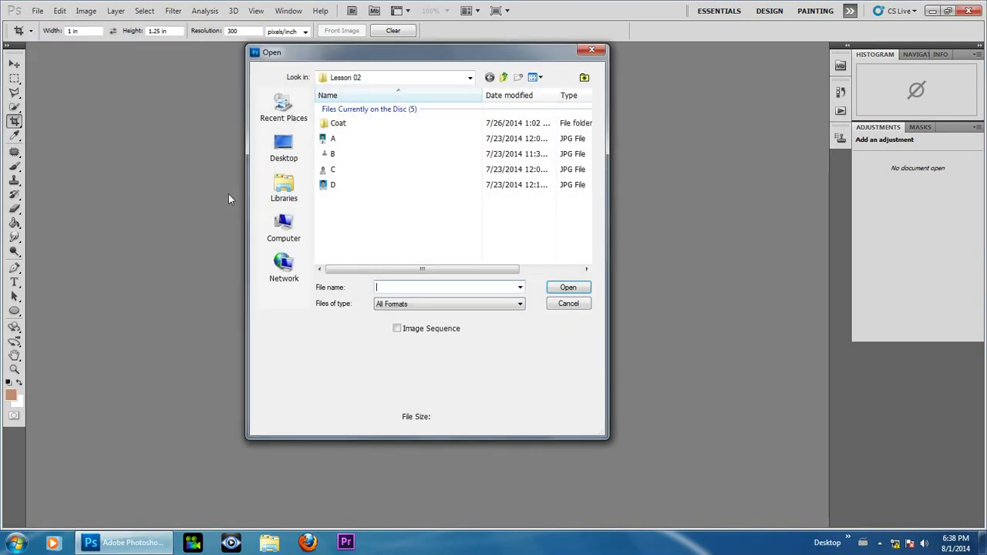
click(284, 229)
click(385, 251)
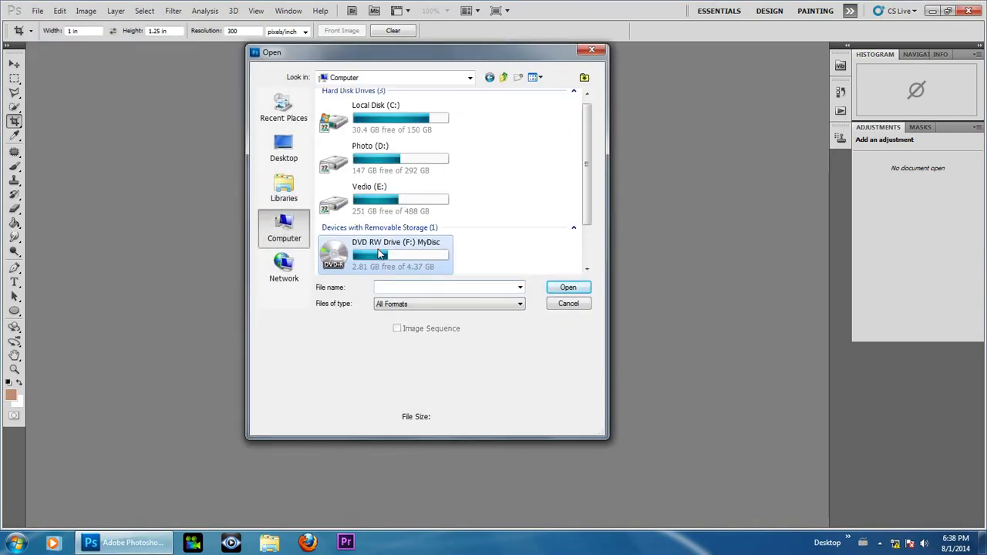
click(567, 288)
click(375, 140)
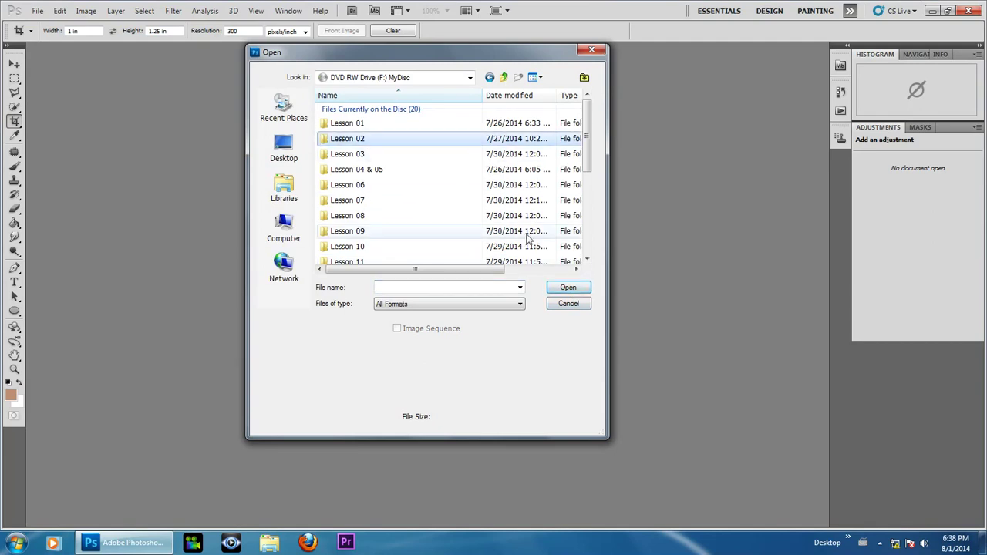
click(567, 287)
click(537, 78)
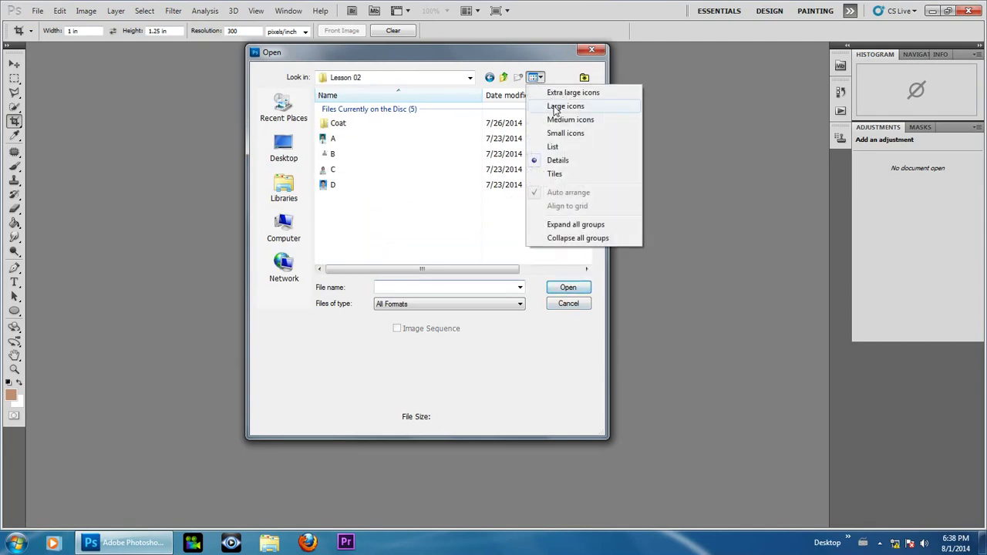
click(554, 107)
click(422, 147)
click(563, 288)
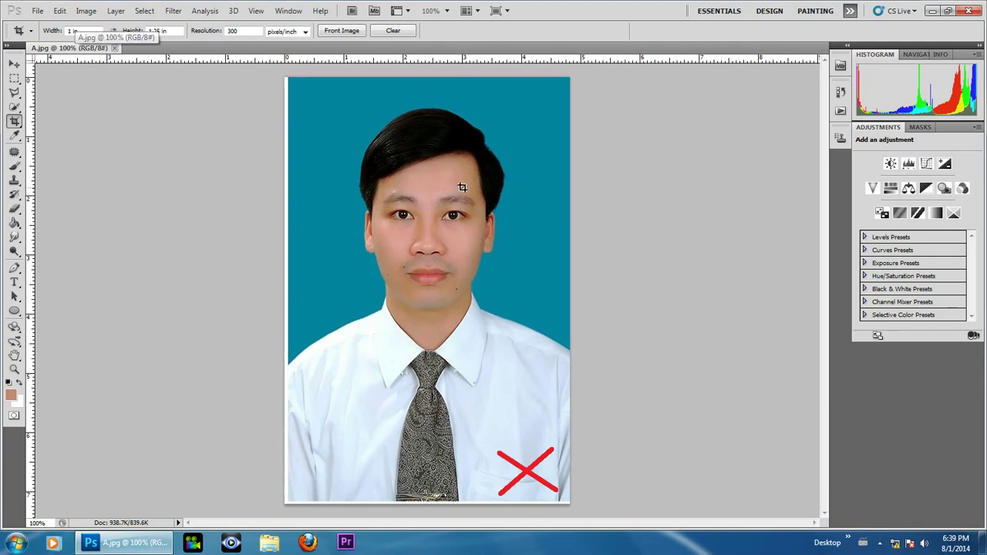
Set the Crop Tool to a fixed 1.1 in by 1.25 in at 300 pixels/inch.
right_click(15, 121)
click(59, 122)
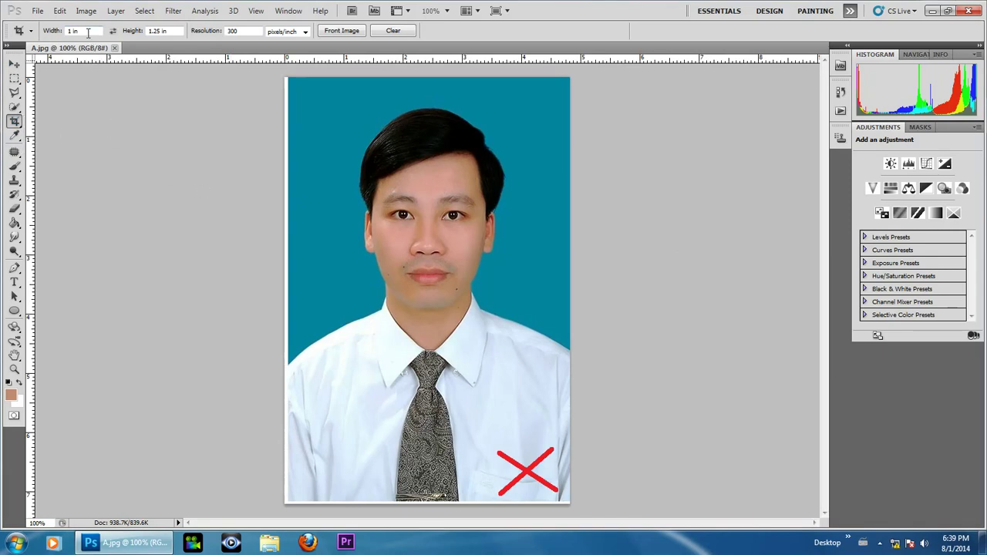
drag(88, 33, 68, 31)
text(1.1)
key(Tab)
text(1.)
key(Tab)
text(30)
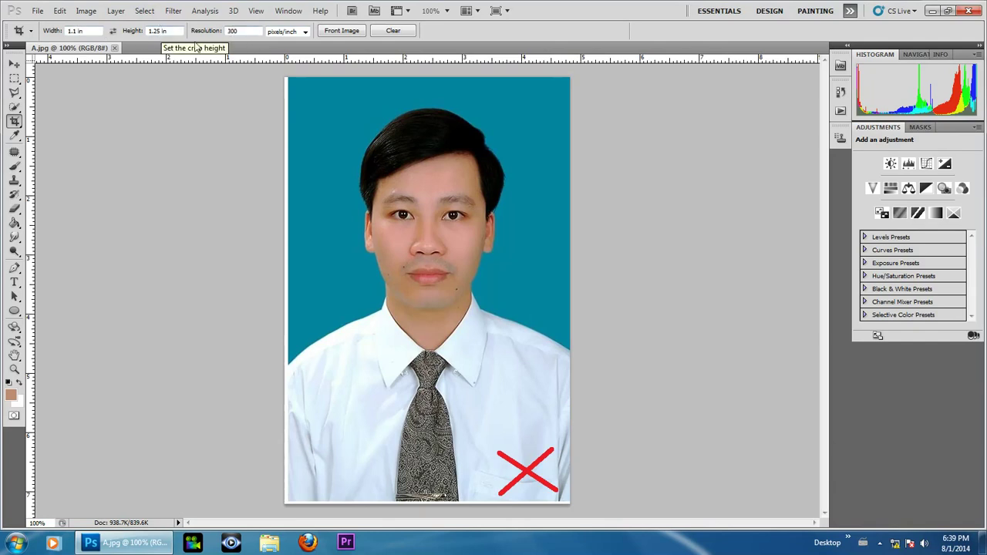
click(288, 34)
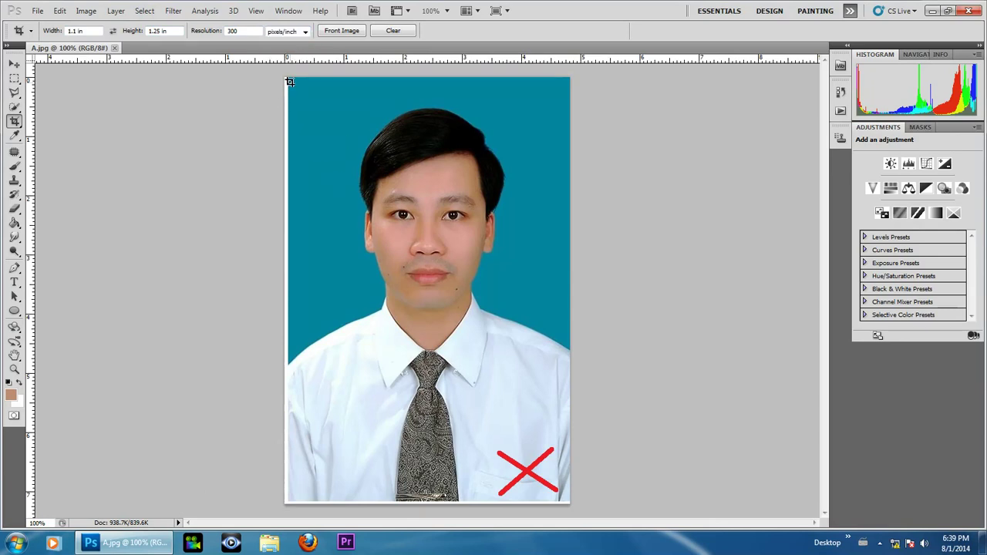
Draw and fine-tune a crop box framing the face and shoulders, then commit the crop.
drag(289, 78, 458, 259)
drag(458, 259, 572, 399)
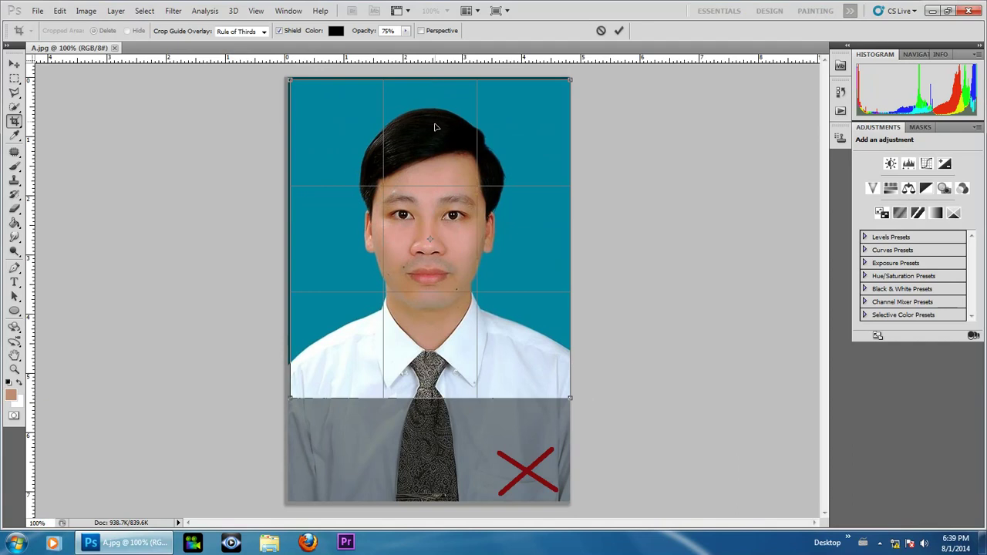
drag(439, 116, 436, 143)
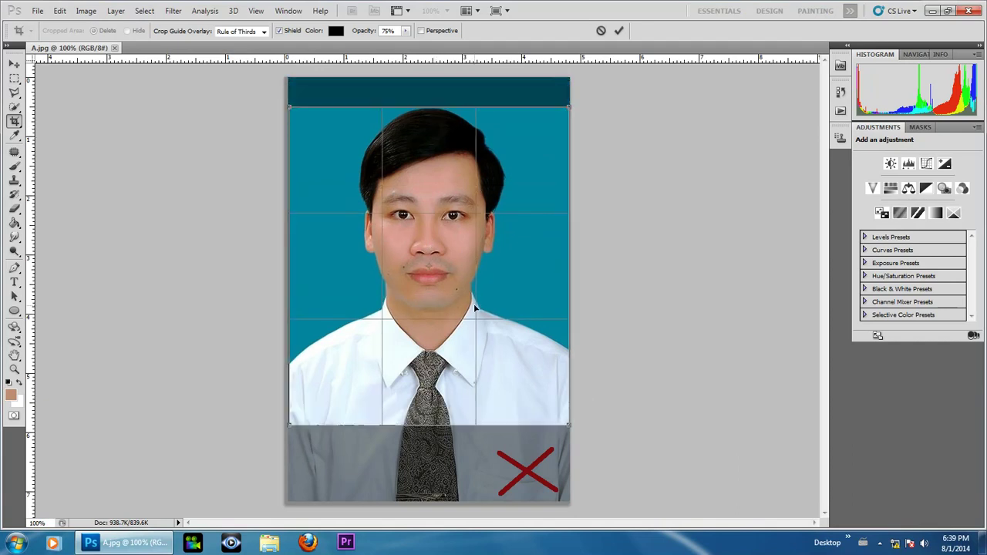
drag(480, 376, 478, 331)
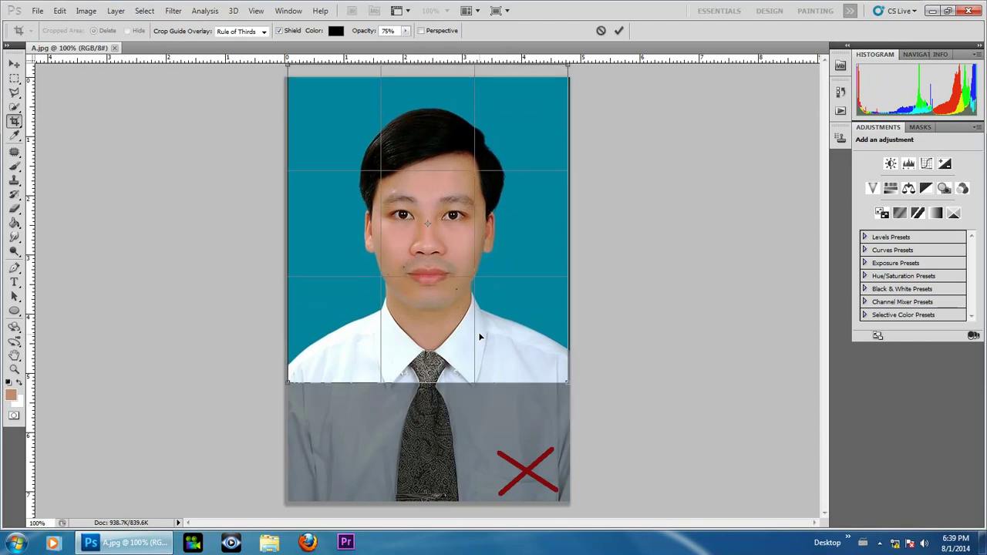
scroll(479, 292, down, 1)
scroll(436, 204, up, 2)
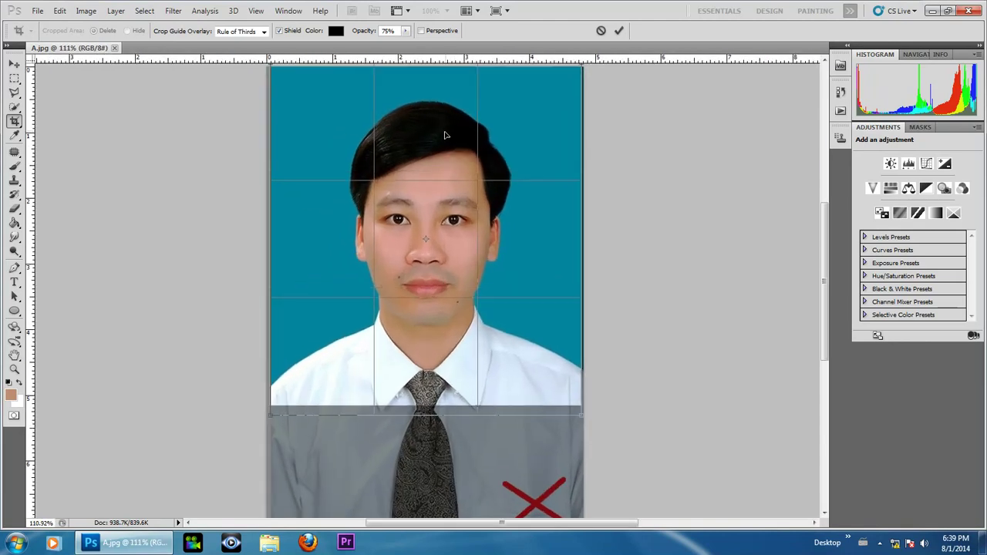
drag(443, 150, 443, 144)
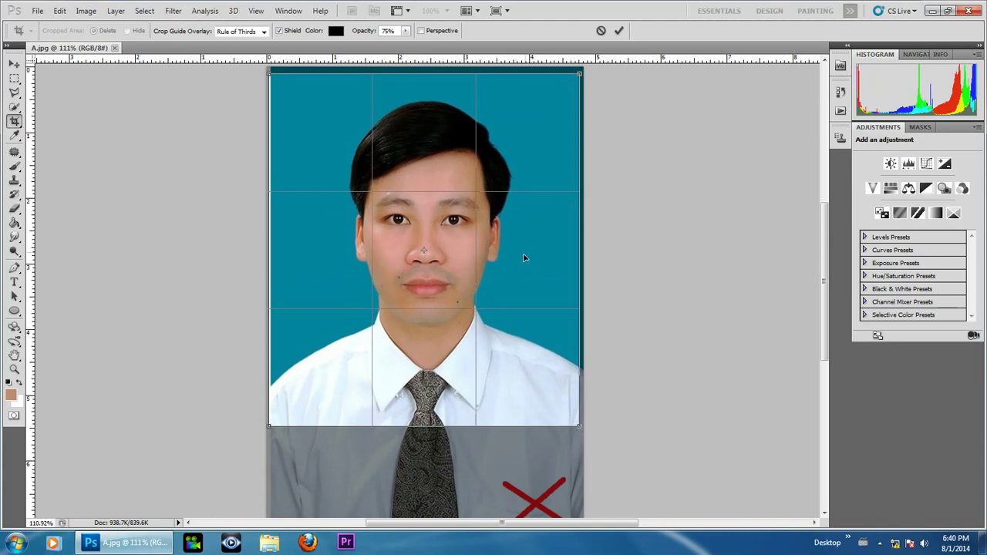
drag(528, 363, 528, 357)
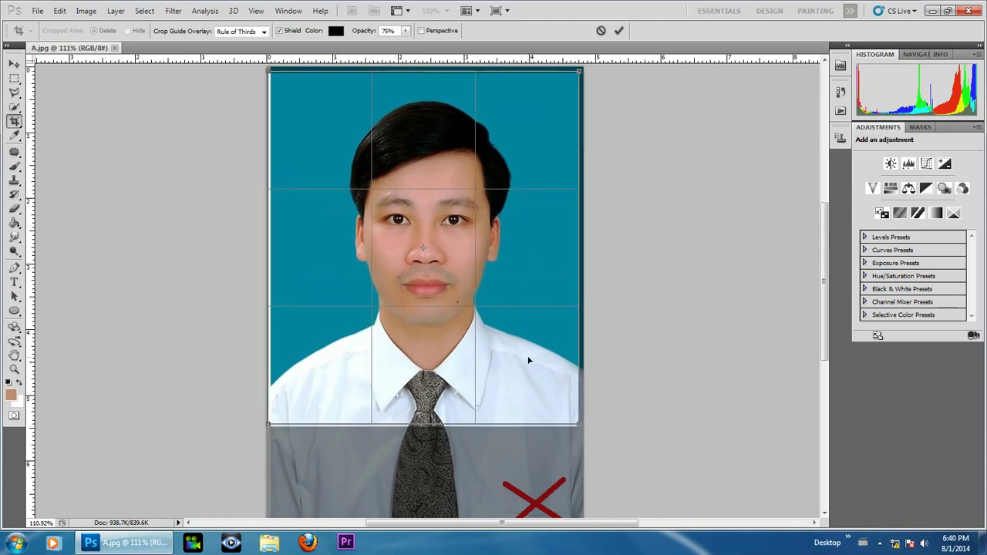
drag(487, 351, 492, 354)
drag(586, 424, 544, 402)
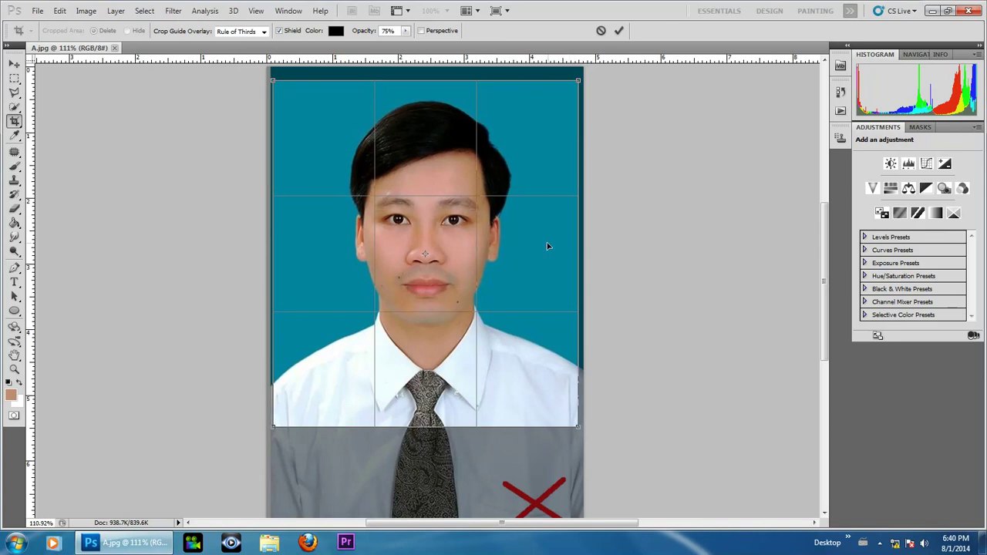
drag(525, 261, 528, 265)
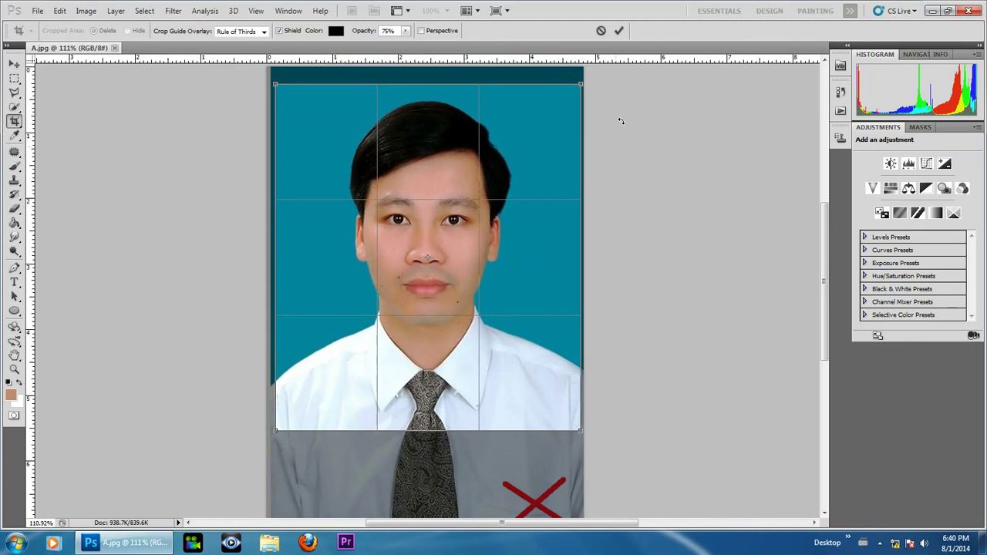
click(618, 31)
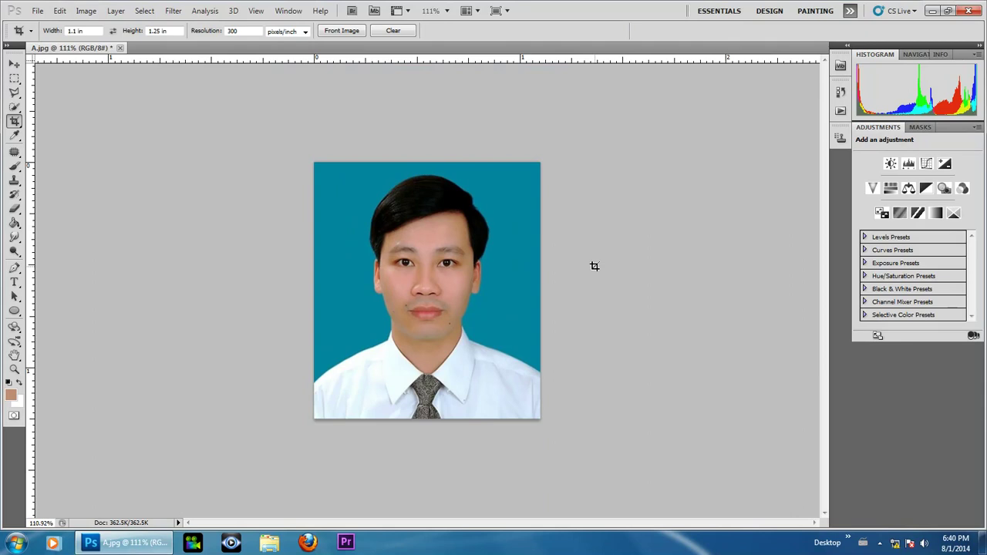
Add a relative 0.1 in to canvas width and height with White extension colour.
key(ctrl+0)
key(ctrl+minus)
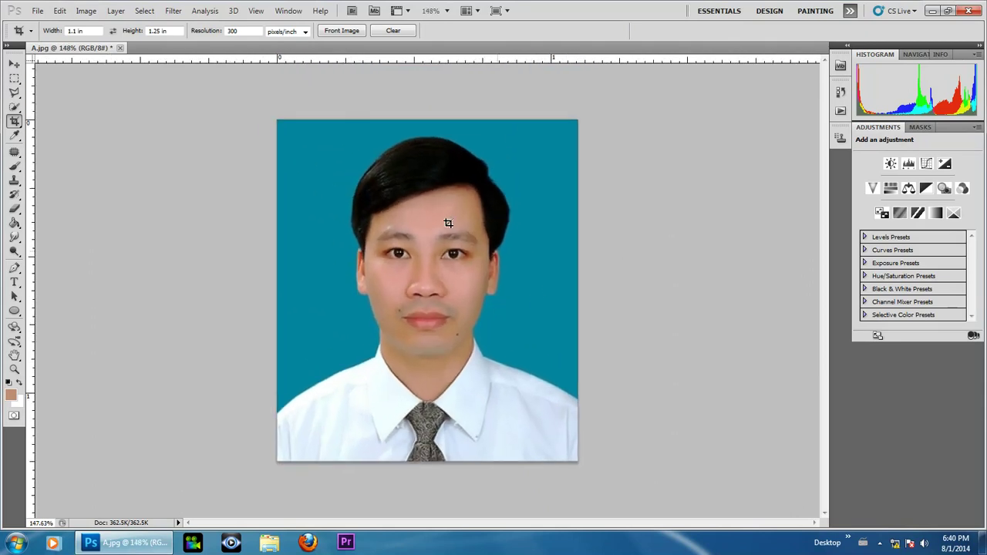
click(87, 11)
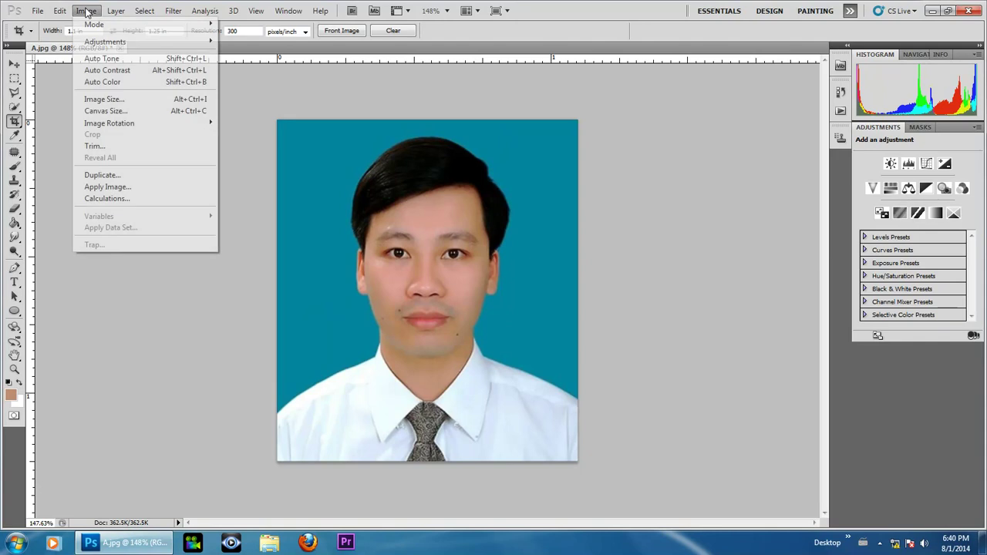
click(109, 113)
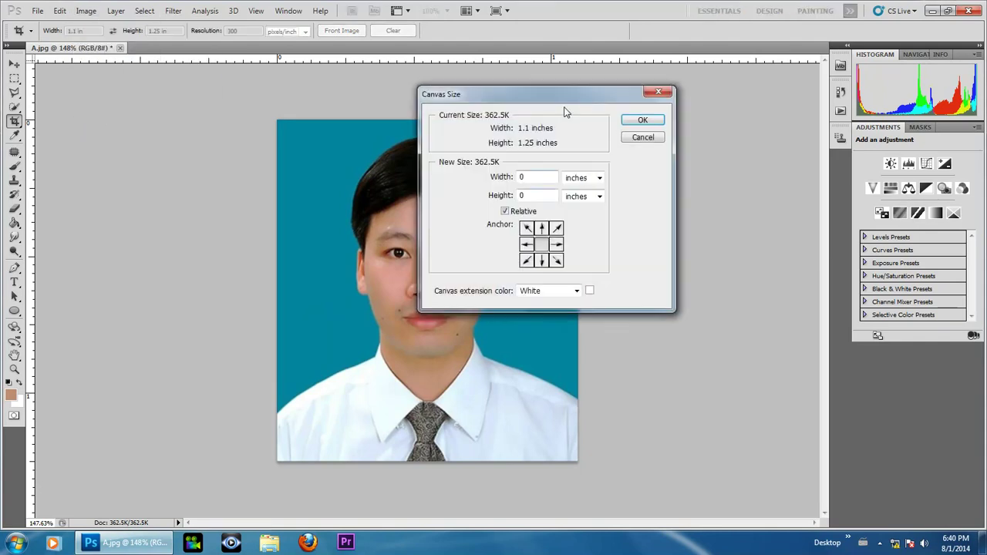
drag(565, 111, 669, 113)
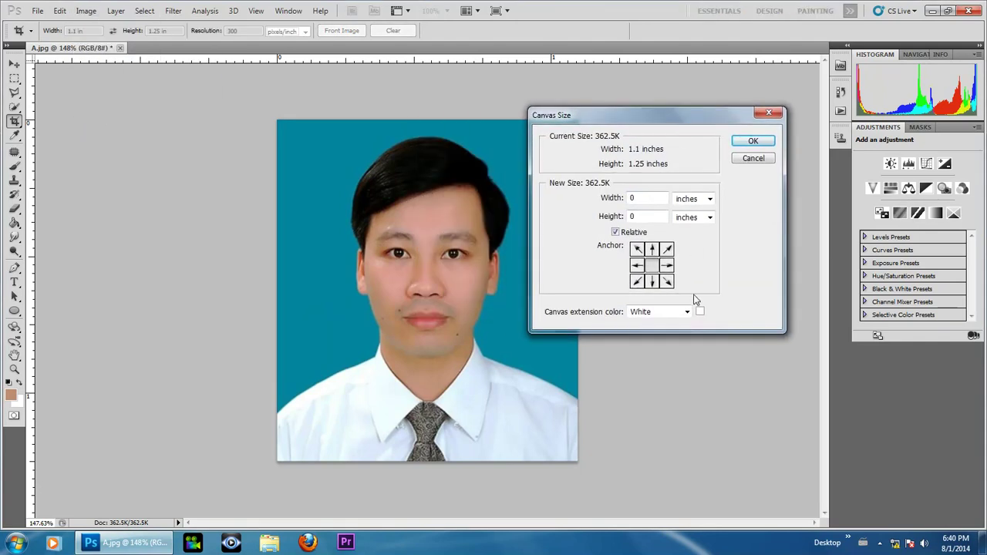
click(626, 234)
click(616, 234)
double_click(646, 197)
text(.1)
key(Tab)
text(.1)
click(654, 314)
click(650, 352)
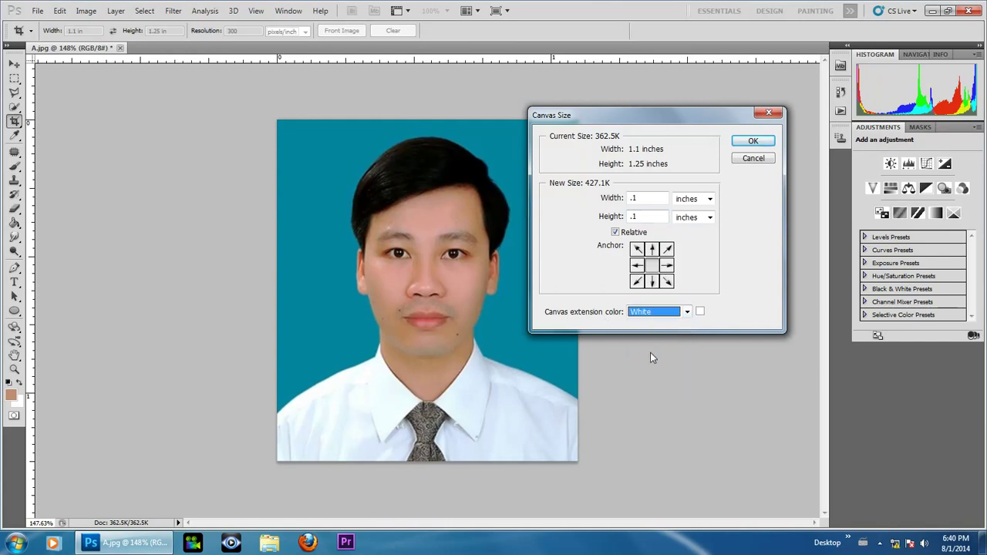
click(748, 142)
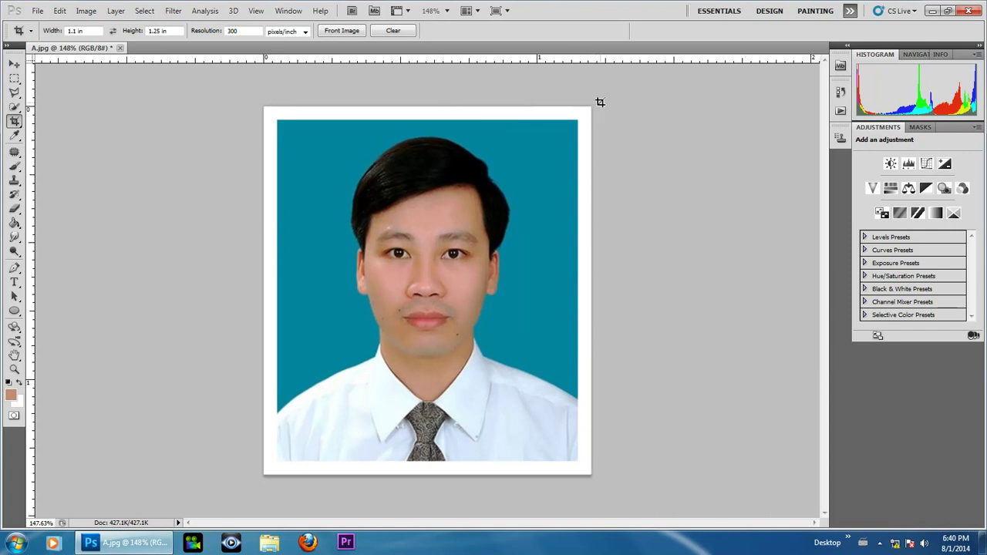
Select all and stroke the photo edge with a 1 px black line, Center location.
click(144, 11)
click(147, 23)
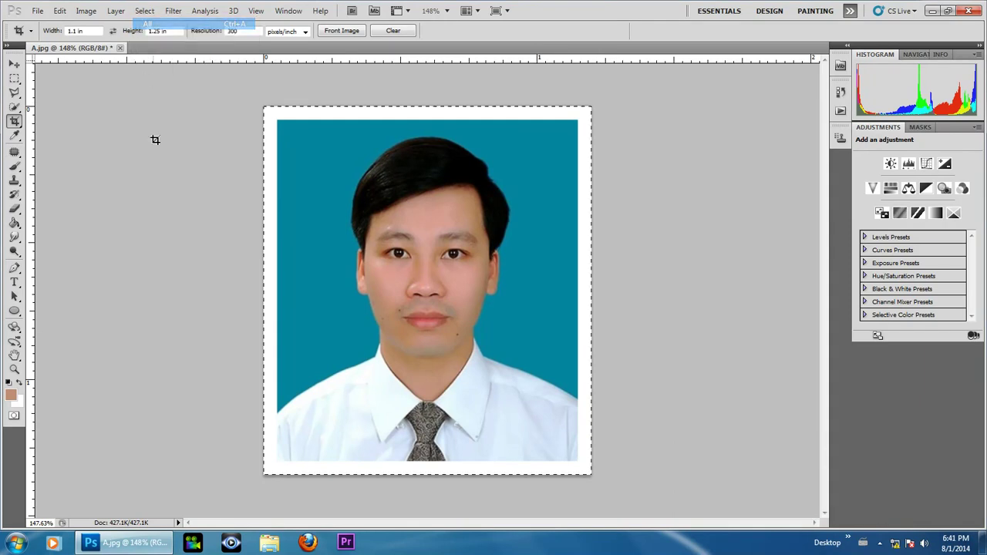
click(60, 11)
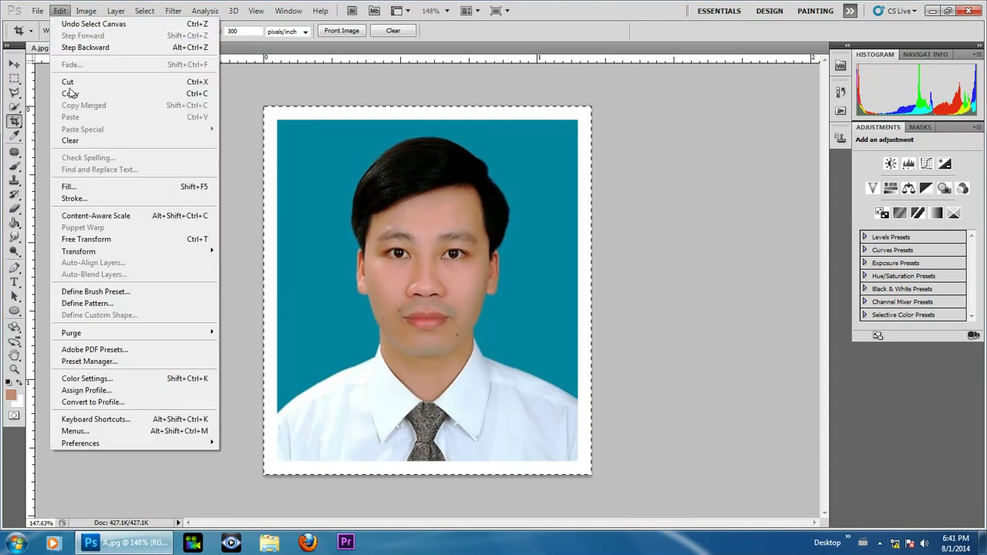
click(83, 200)
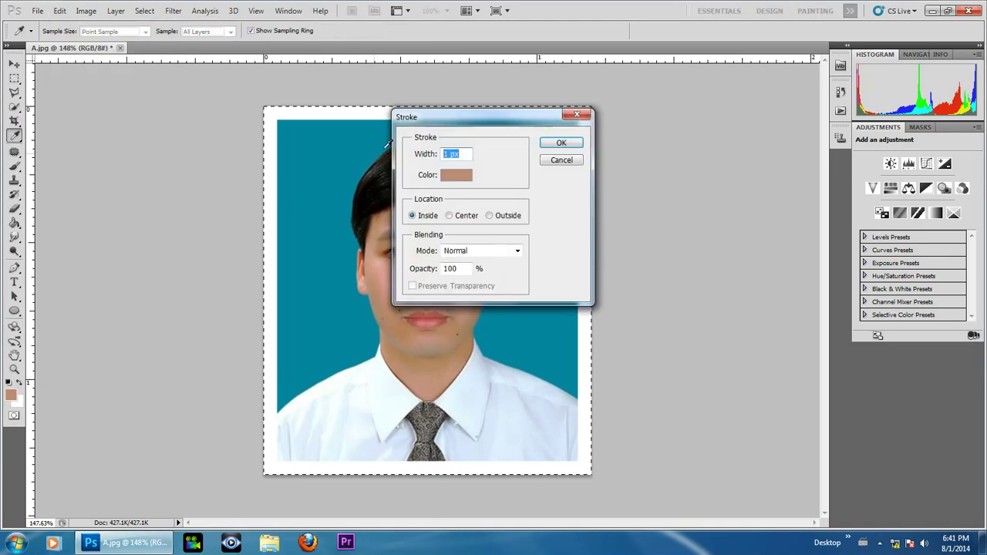
drag(453, 119, 612, 121)
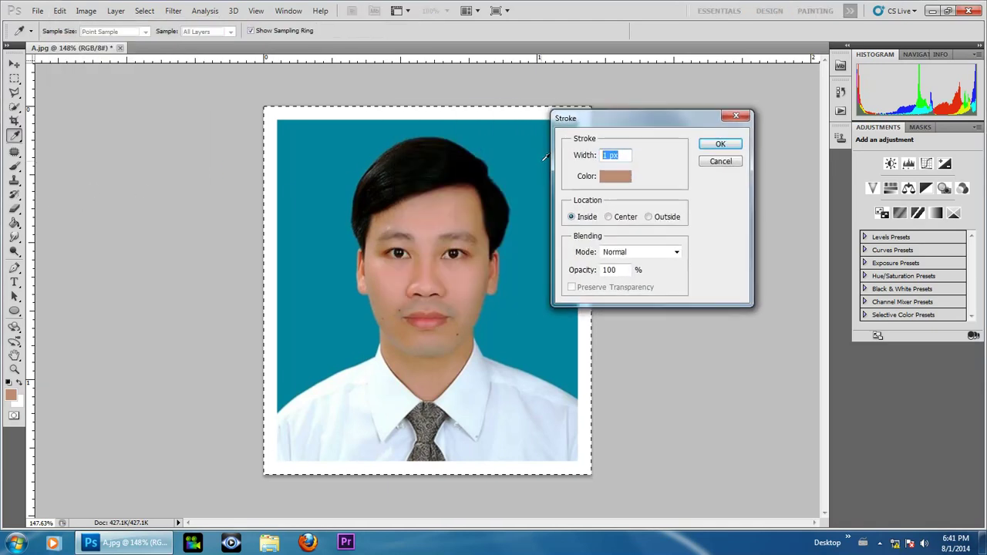
click(615, 176)
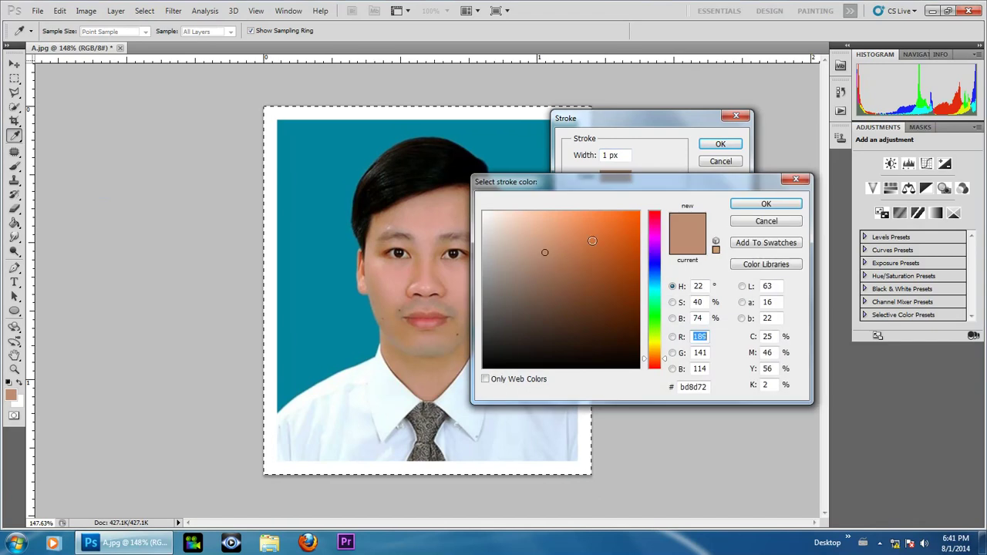
drag(515, 352, 484, 367)
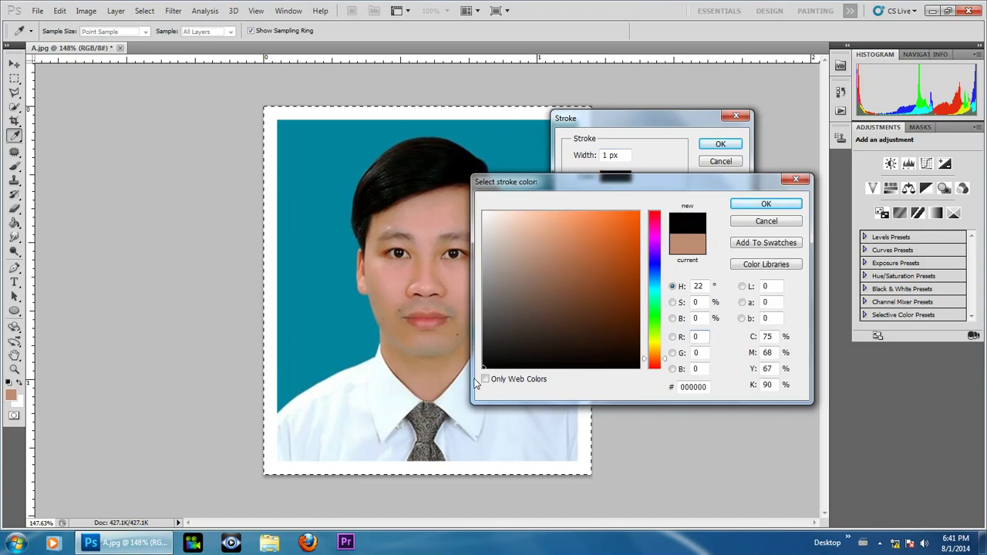
click(765, 204)
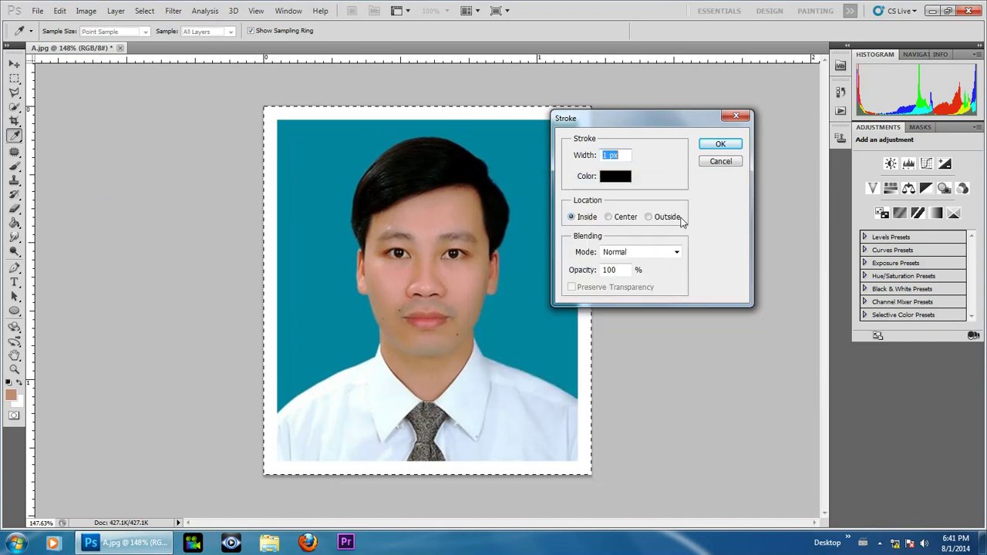
click(609, 217)
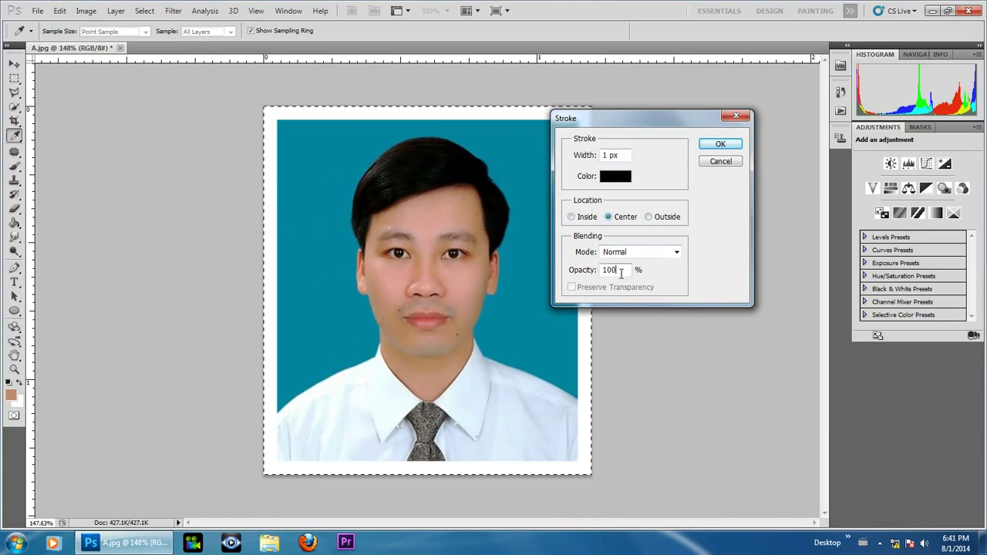
click(720, 145)
key(c)
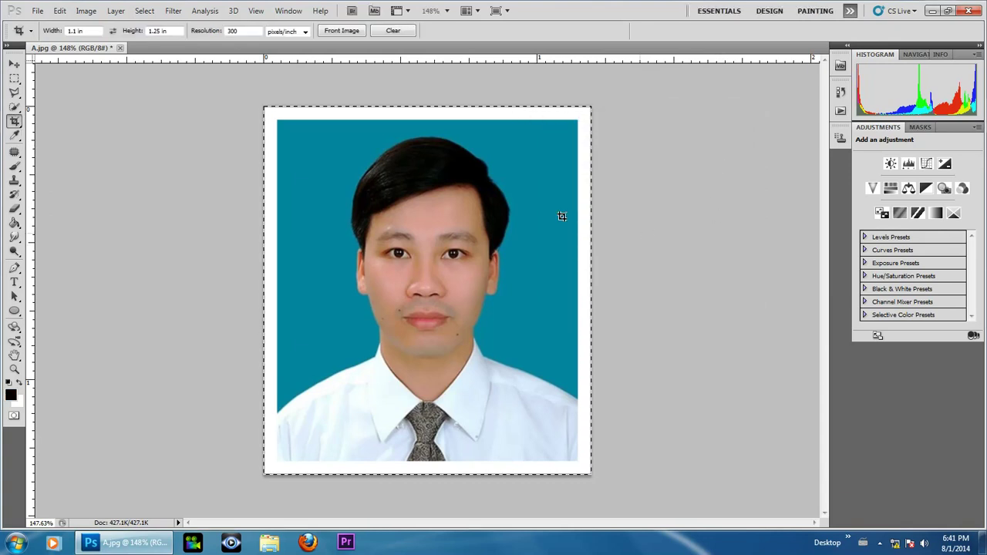
Deselect, then define the bordered portrait as a pattern named A.jpg.
click(144, 11)
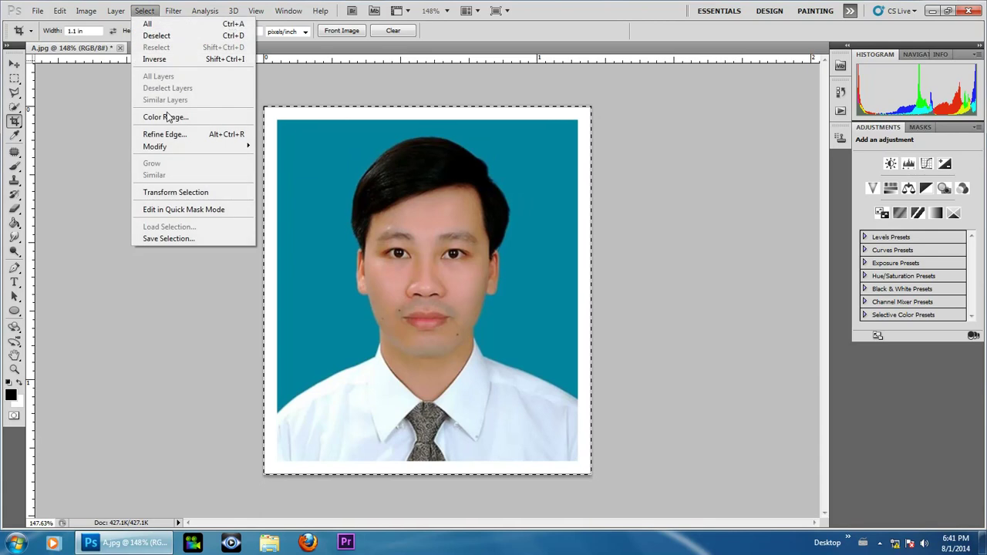
click(166, 36)
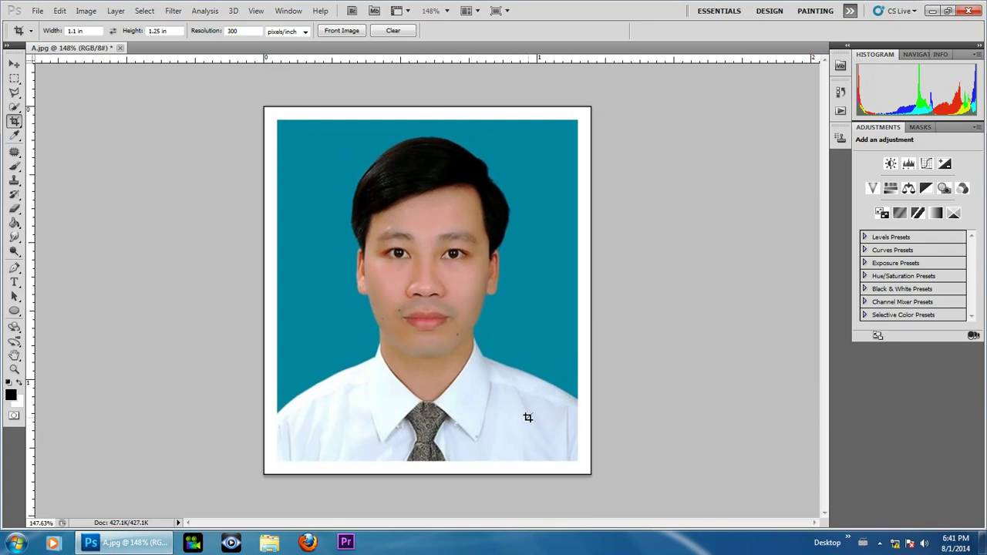
click(60, 10)
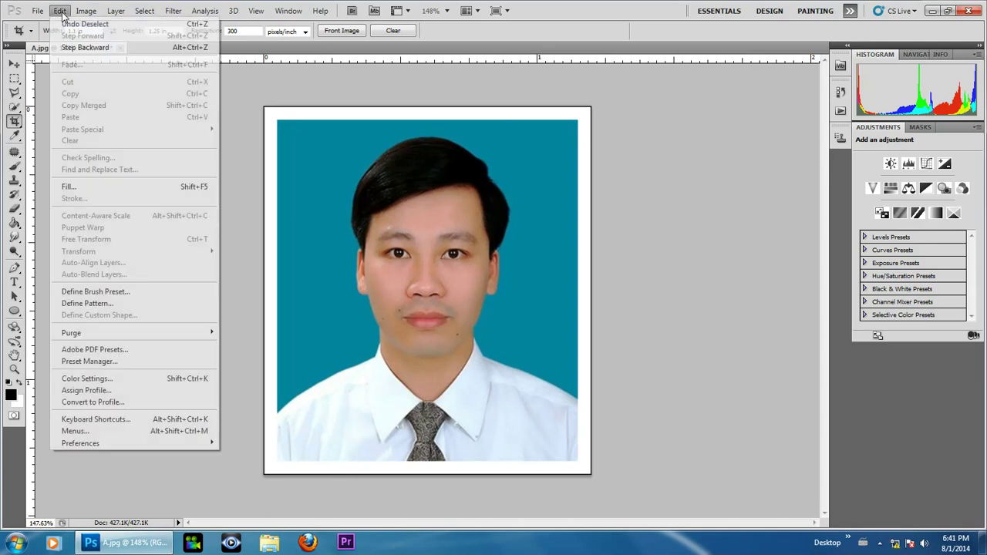
click(87, 303)
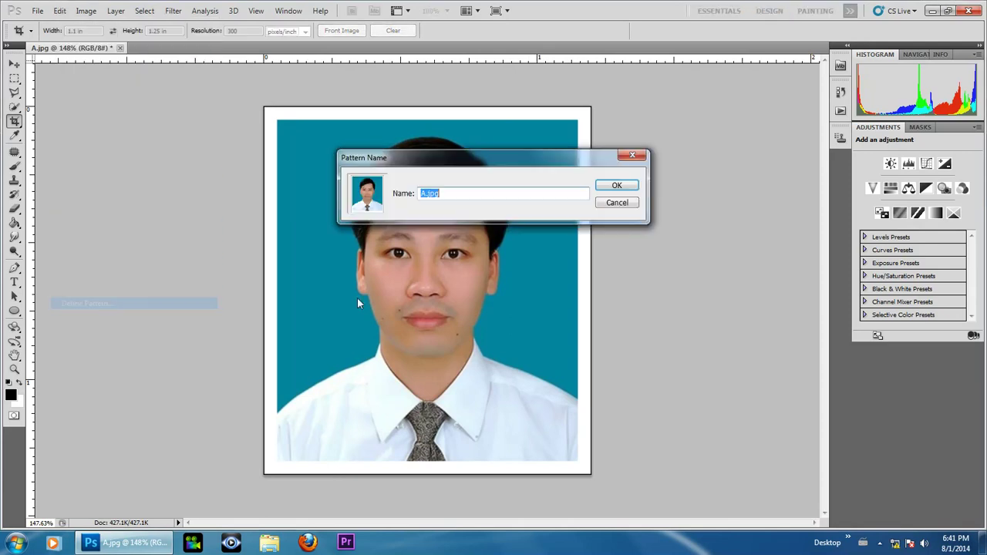
click(617, 188)
click(617, 187)
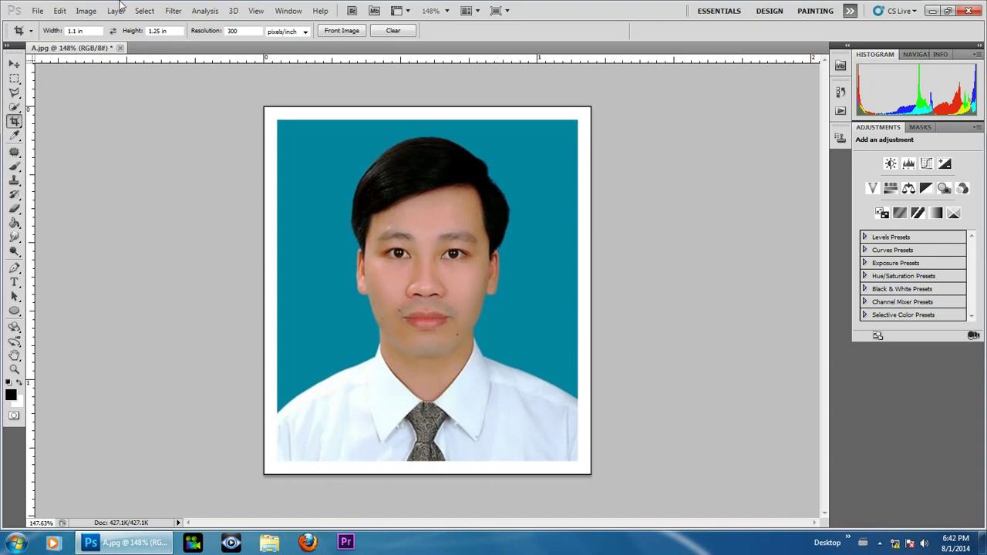
Create a new 4 × 6 inch, 300 pixels/inch document with a white background.
click(37, 11)
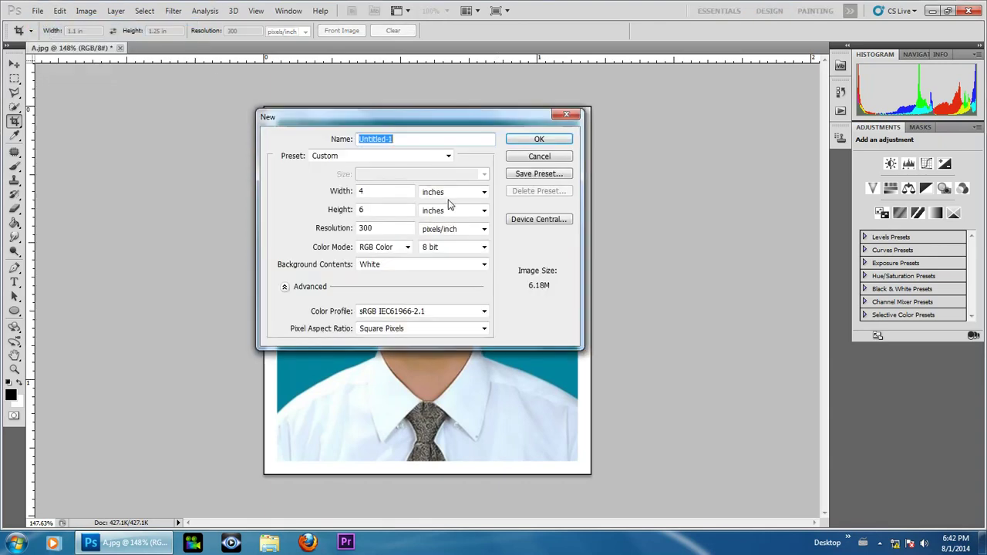
double_click(377, 193)
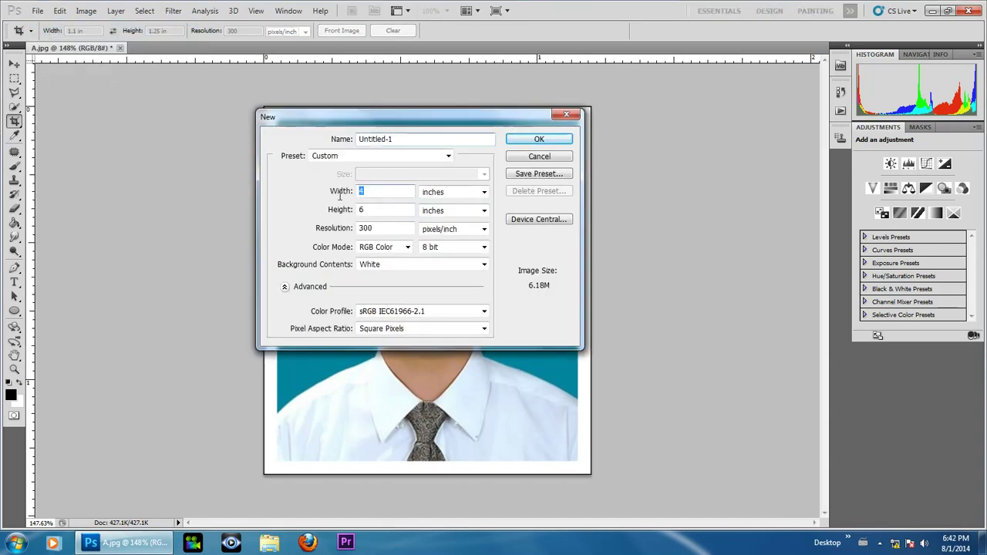
click(356, 210)
double_click(357, 209)
drag(449, 119, 747, 124)
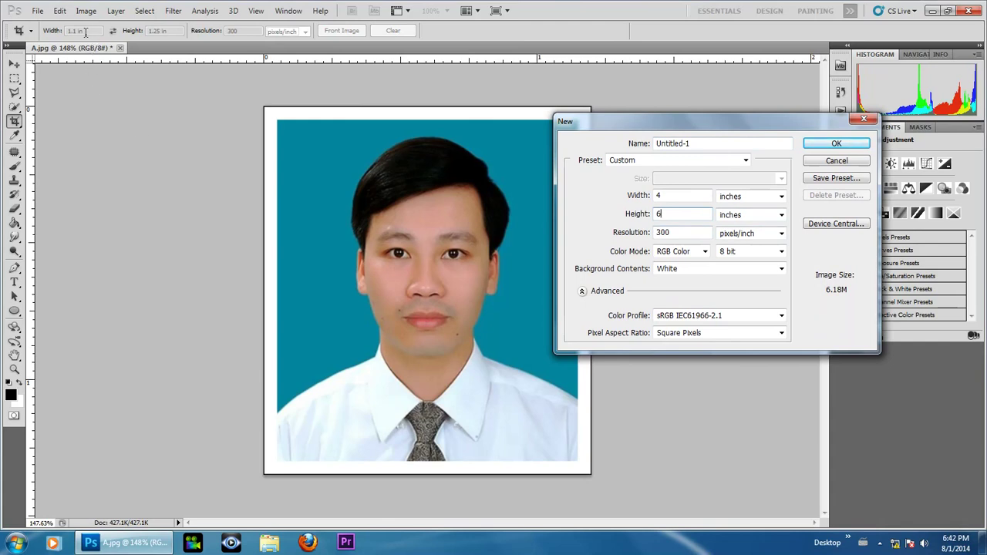
click(750, 197)
click(744, 219)
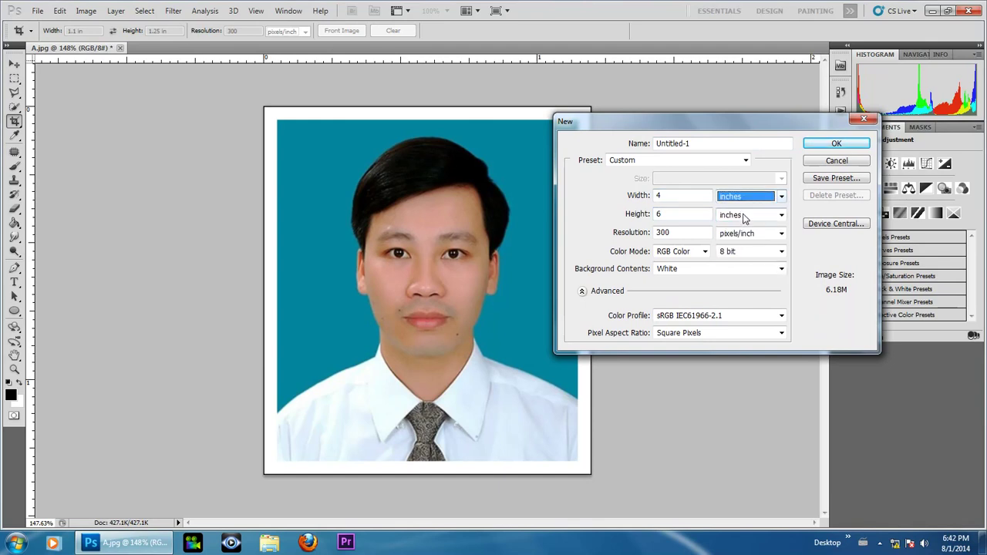
click(737, 236)
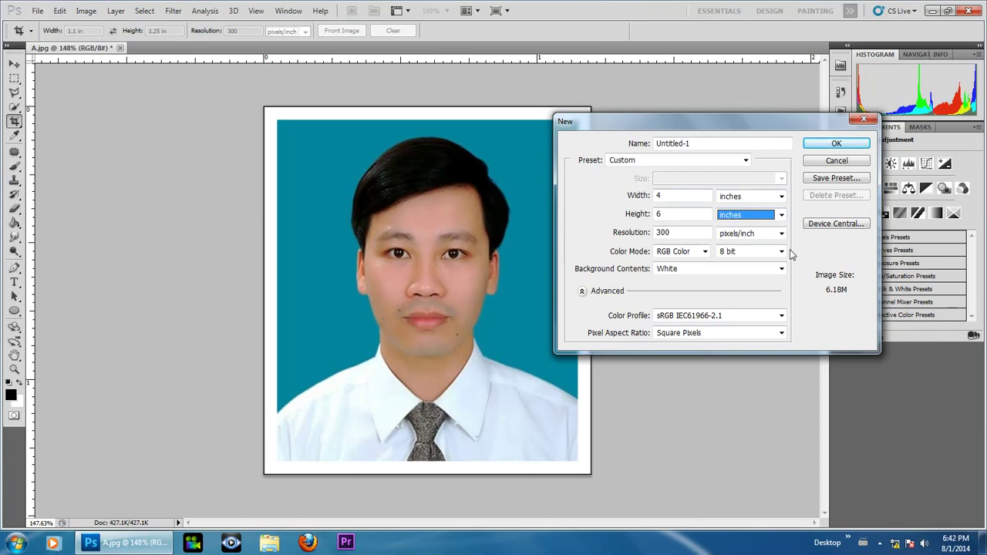
mouse_move(716, 127)
mouse_down()
mouse_move(633, 151)
mouse_move(704, 151)
mouse_up()
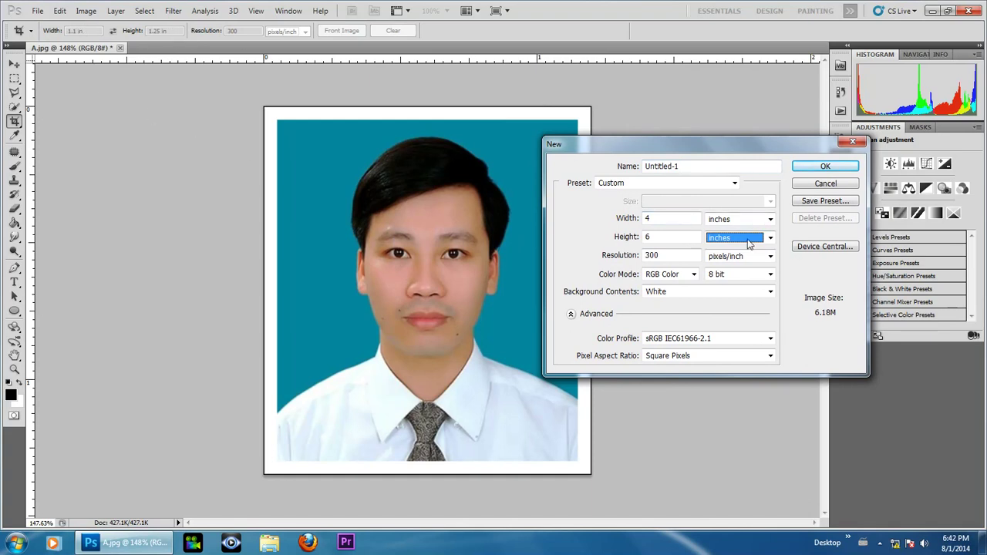
click(671, 255)
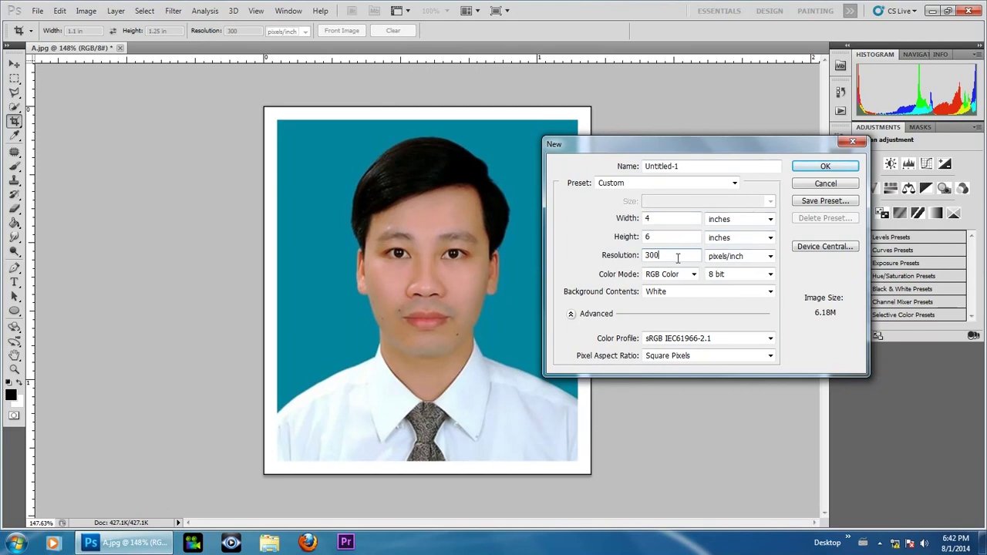
click(811, 168)
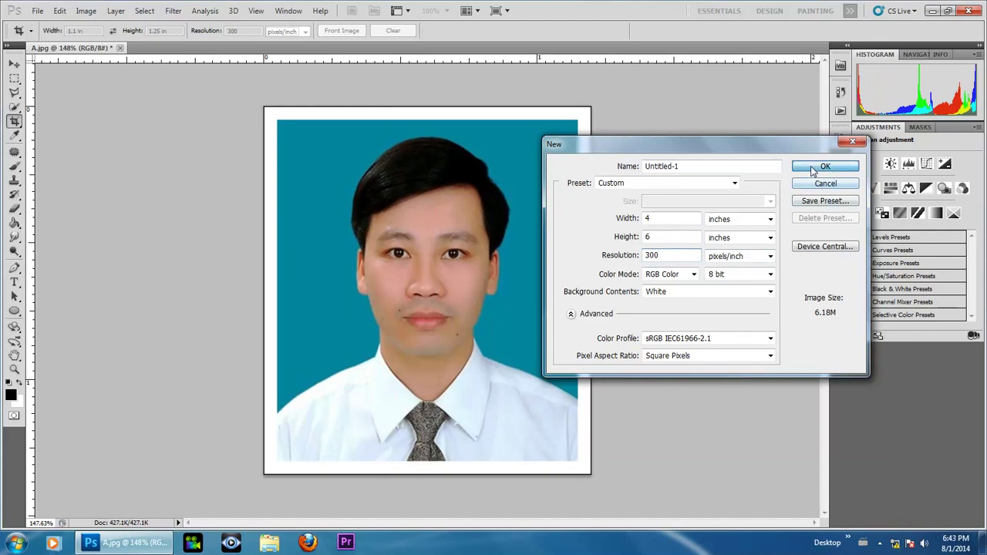
Fill the whole 4 × 6 page with the custom A.jpg portrait pattern.
click(59, 11)
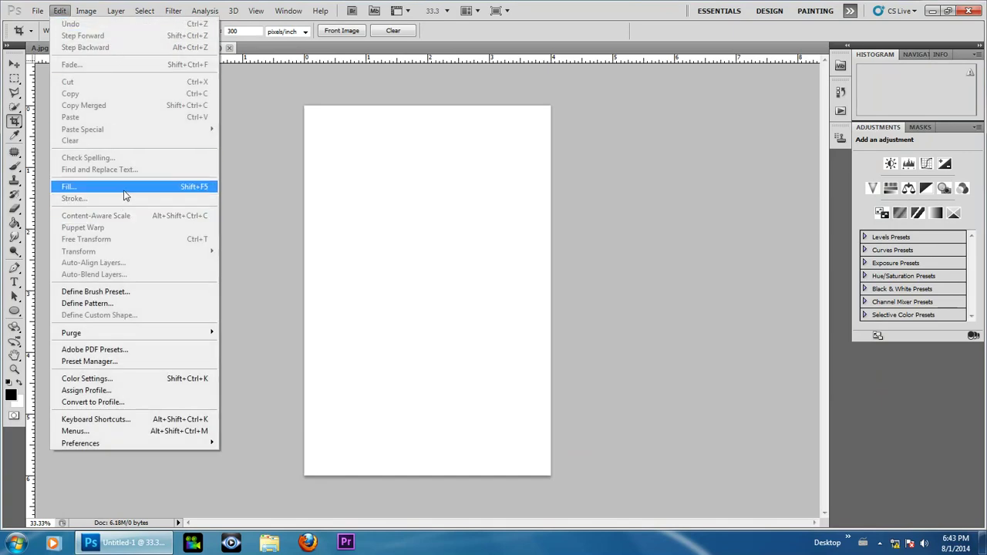
click(125, 189)
drag(347, 155, 575, 169)
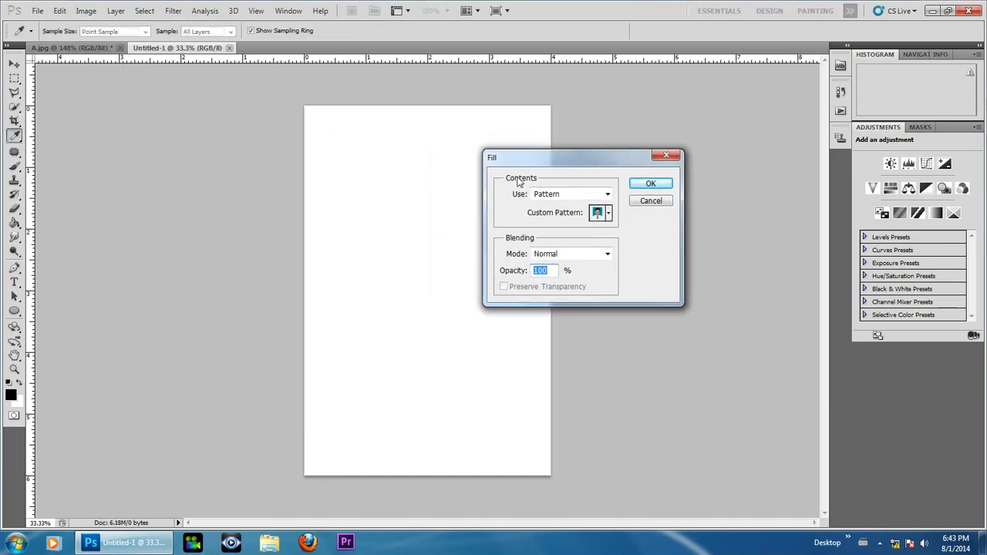
click(568, 194)
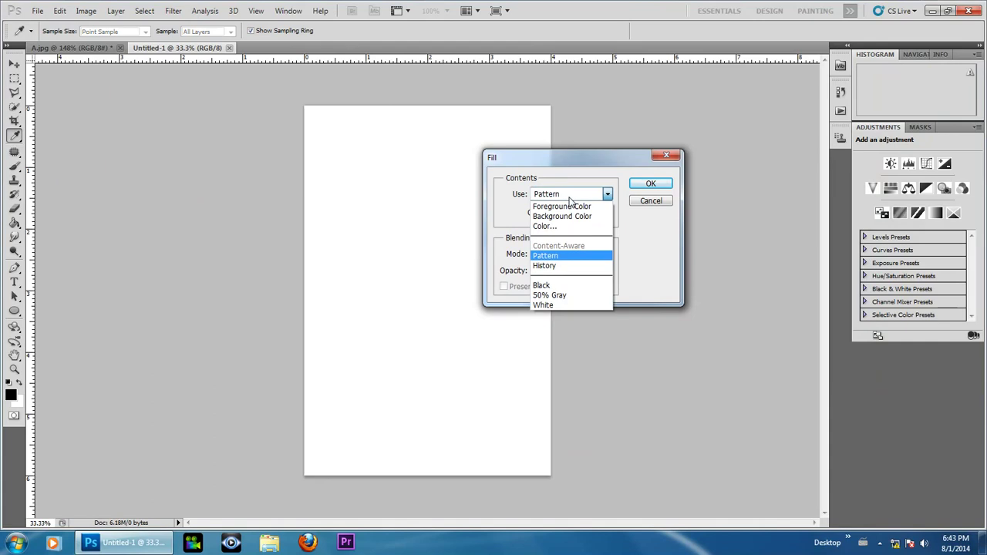
click(561, 256)
click(608, 213)
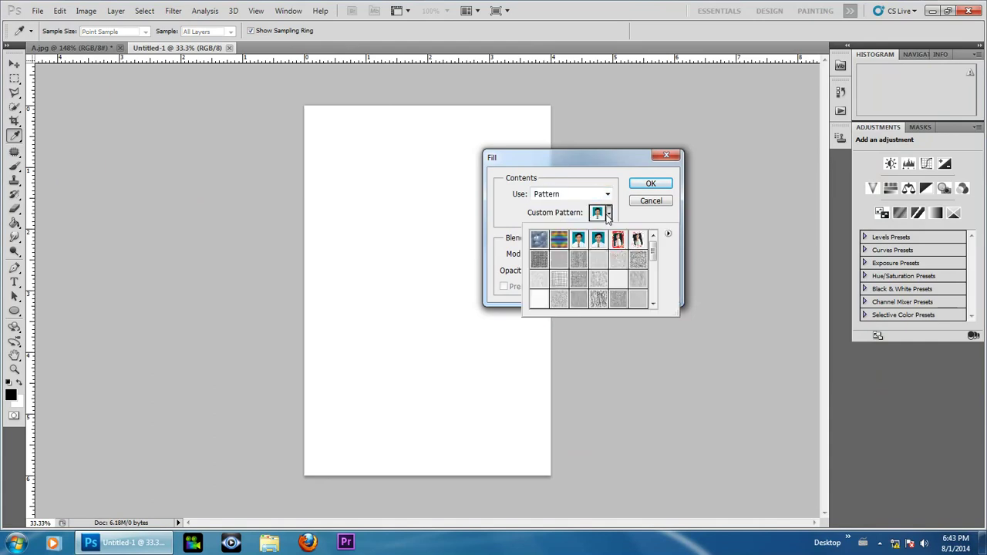
drag(653, 248, 653, 287)
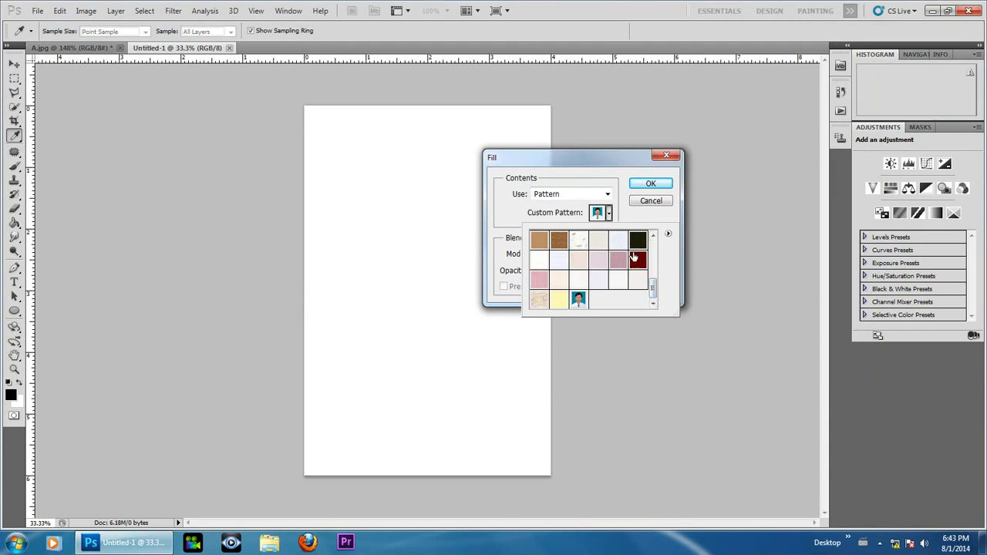
click(578, 301)
click(649, 185)
key(c)
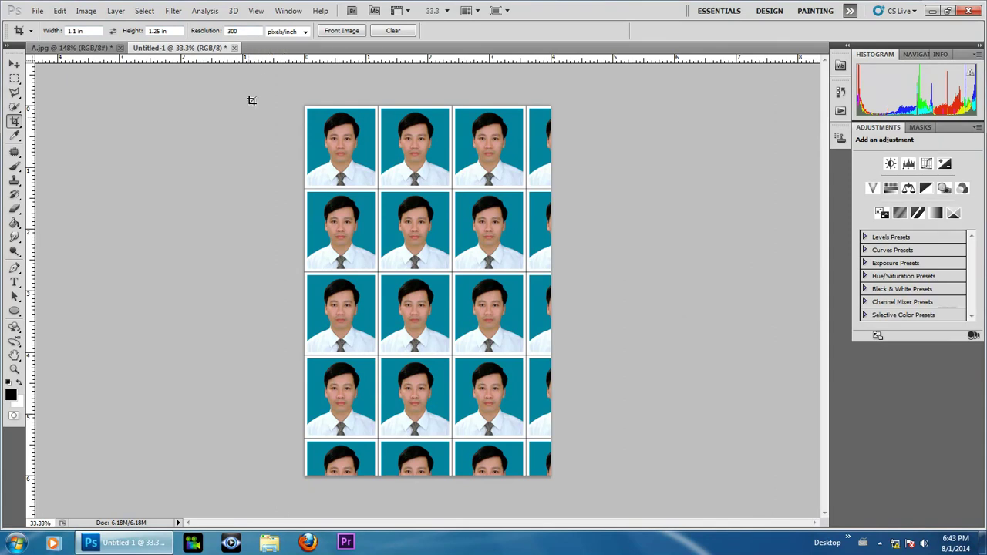
Confirm the image size is 4 by 6 inches at 300 pixels/inch (1200 × 1800 px).
click(86, 10)
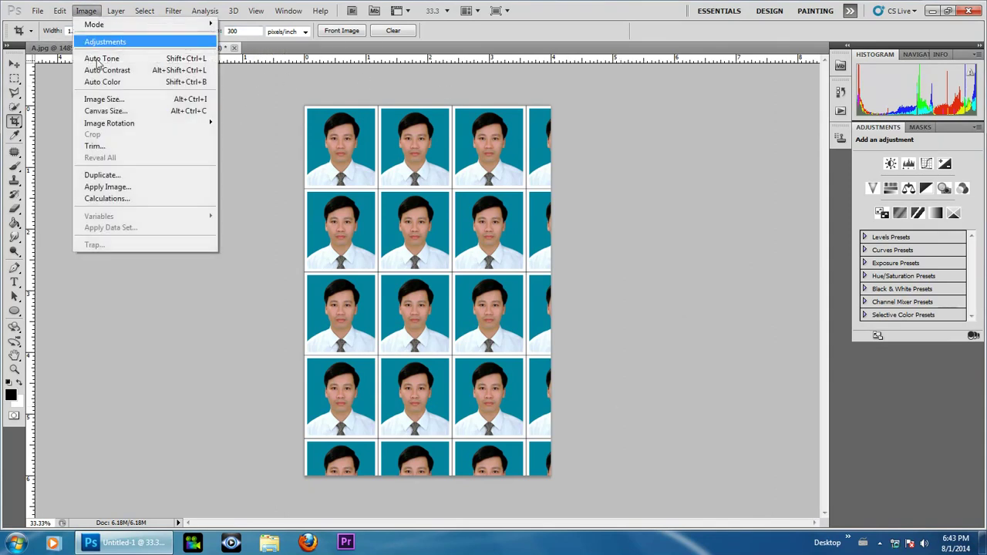
click(121, 99)
drag(447, 114, 598, 114)
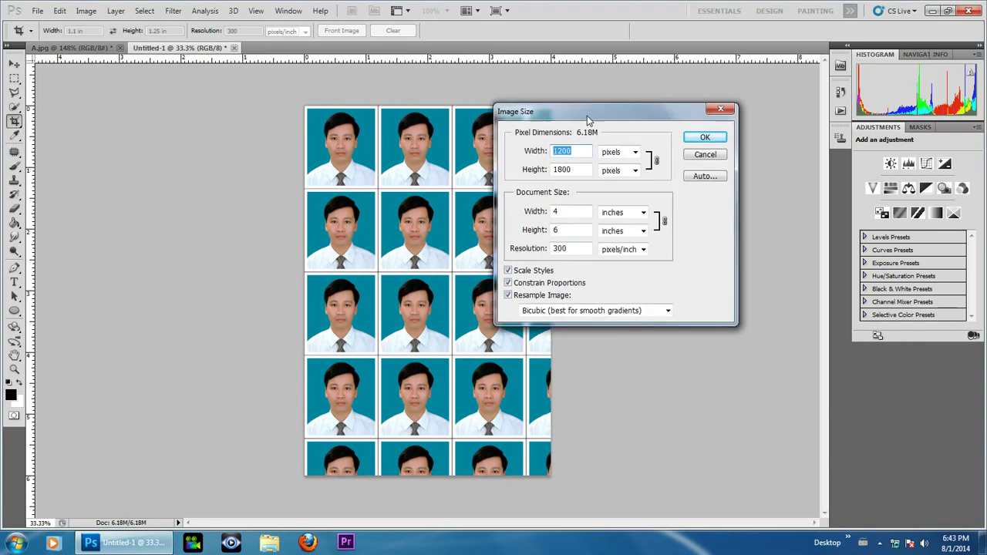
click(589, 213)
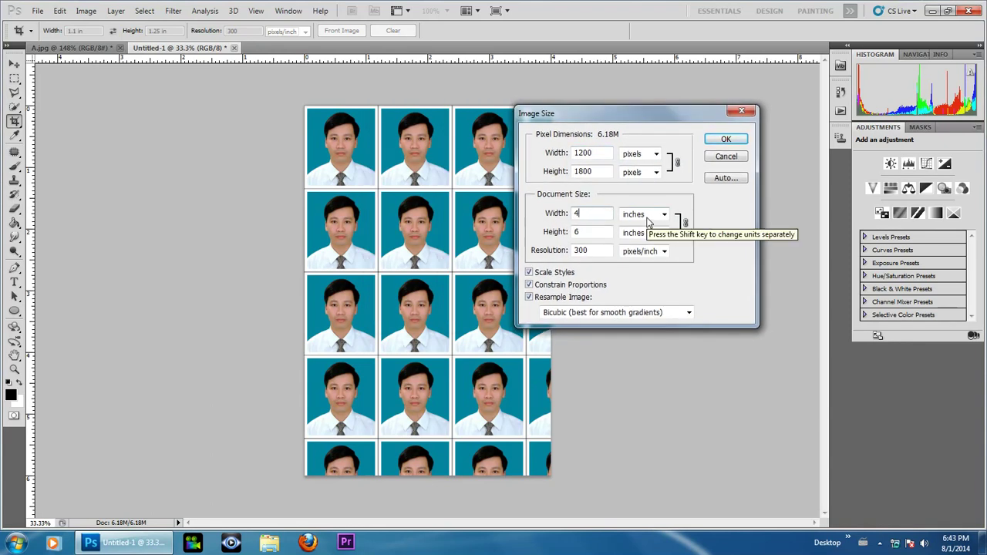
click(597, 251)
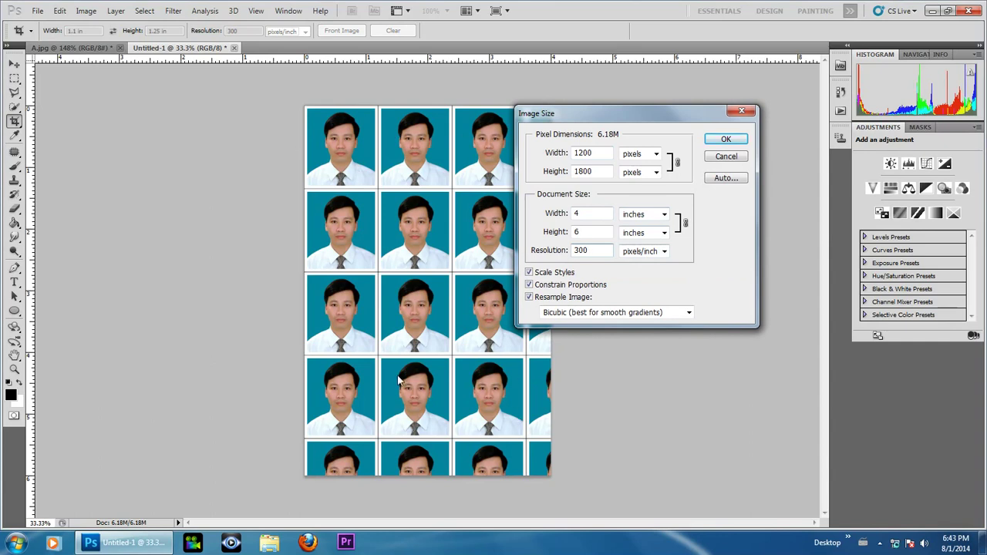
click(725, 142)
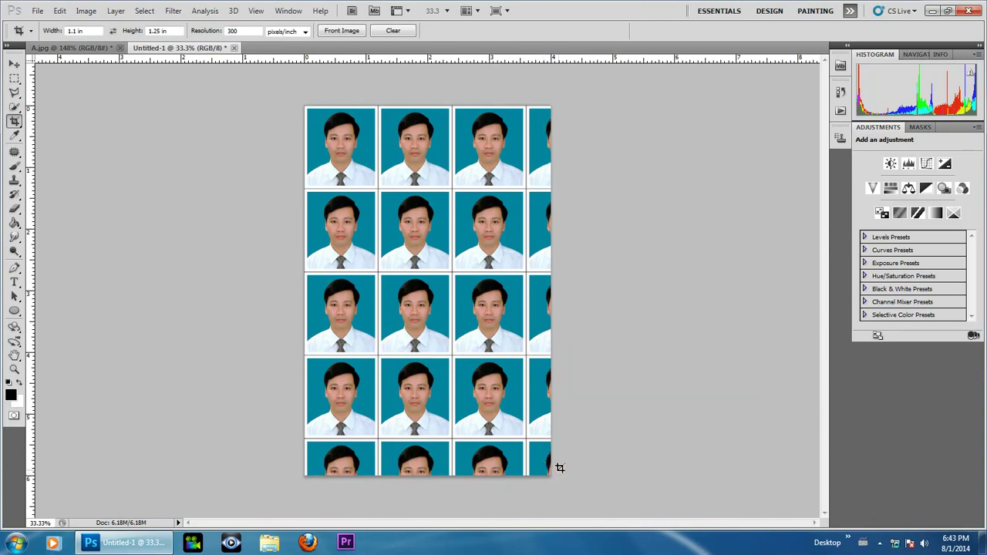
Select the cut-off right column and bottom row of tiles and fill them with white.
click(14, 79)
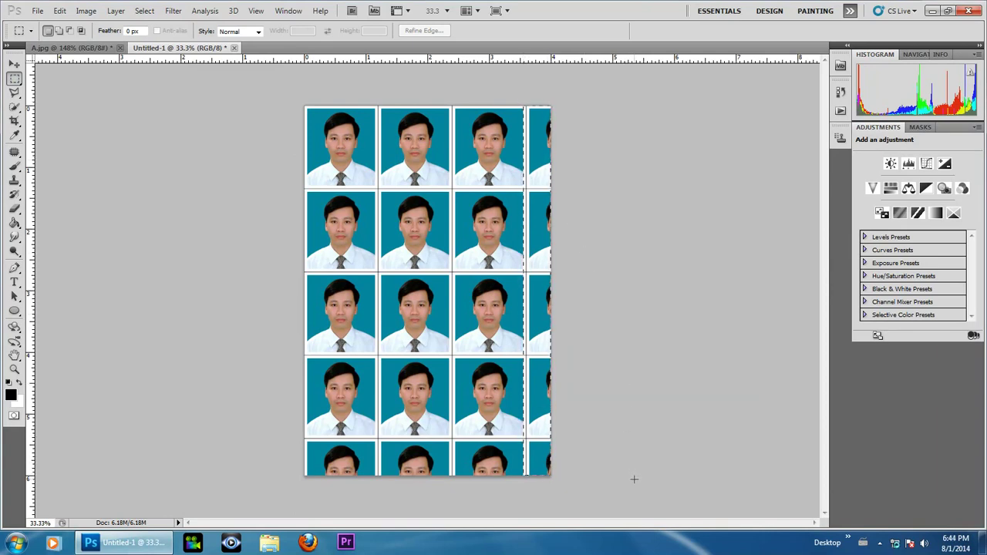
drag(636, 481, 643, 468)
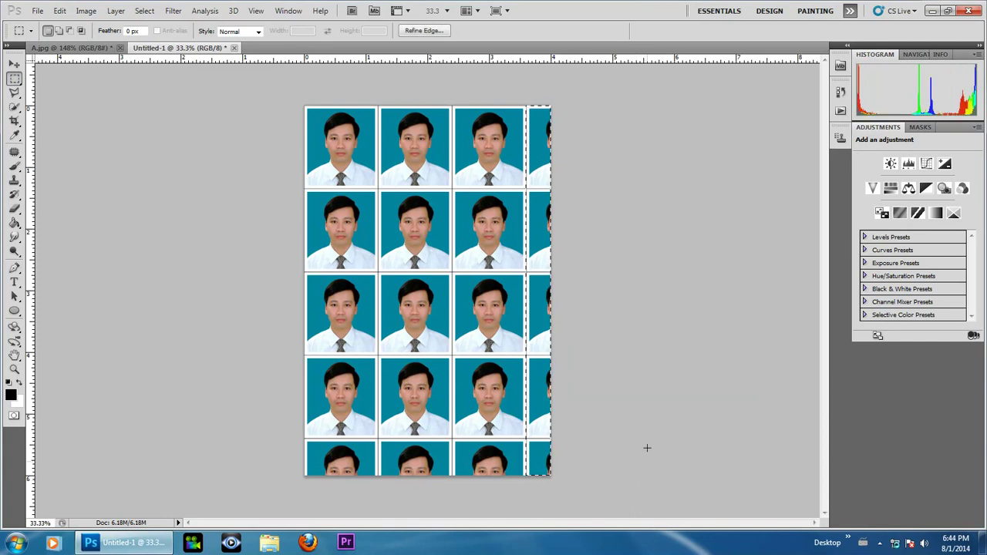
click(59, 31)
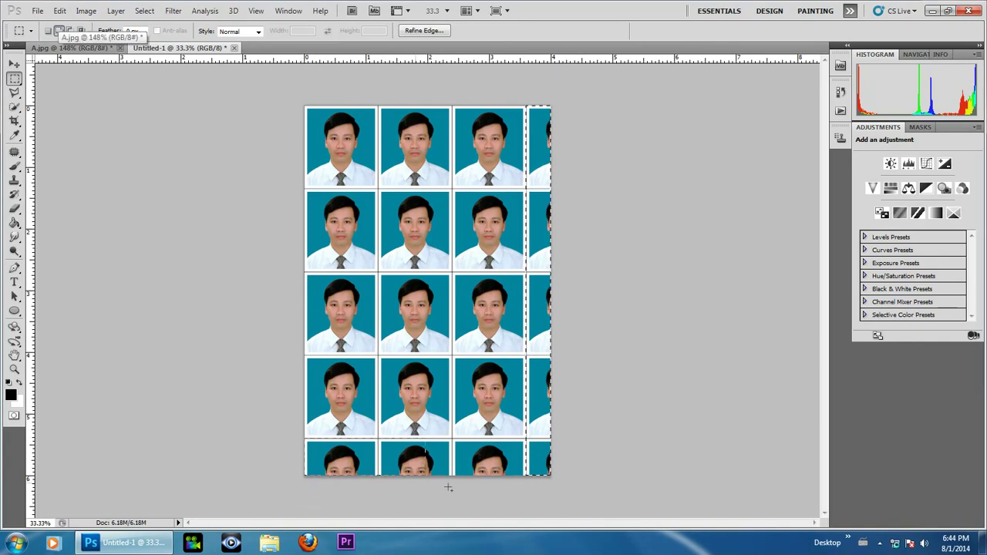
drag(561, 499, 304, 438)
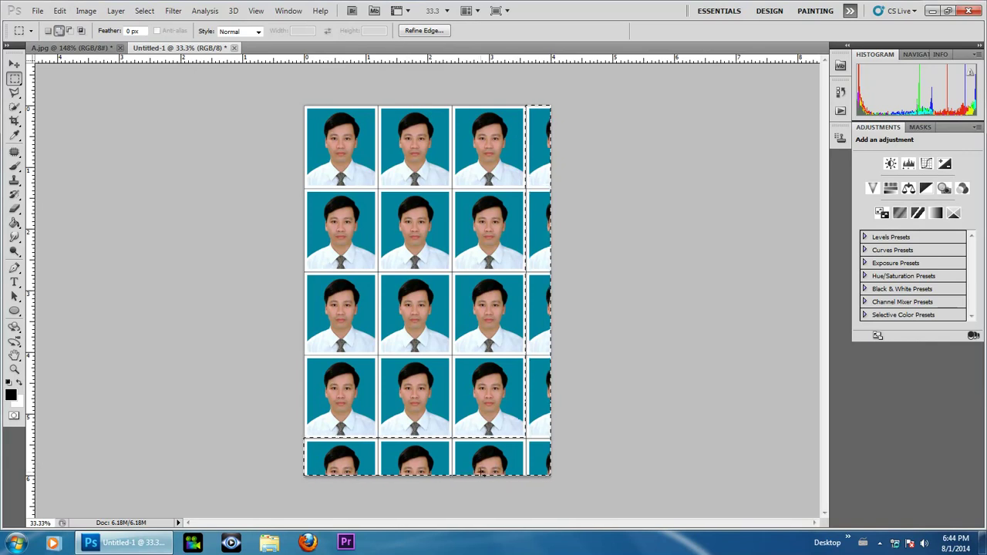
click(60, 10)
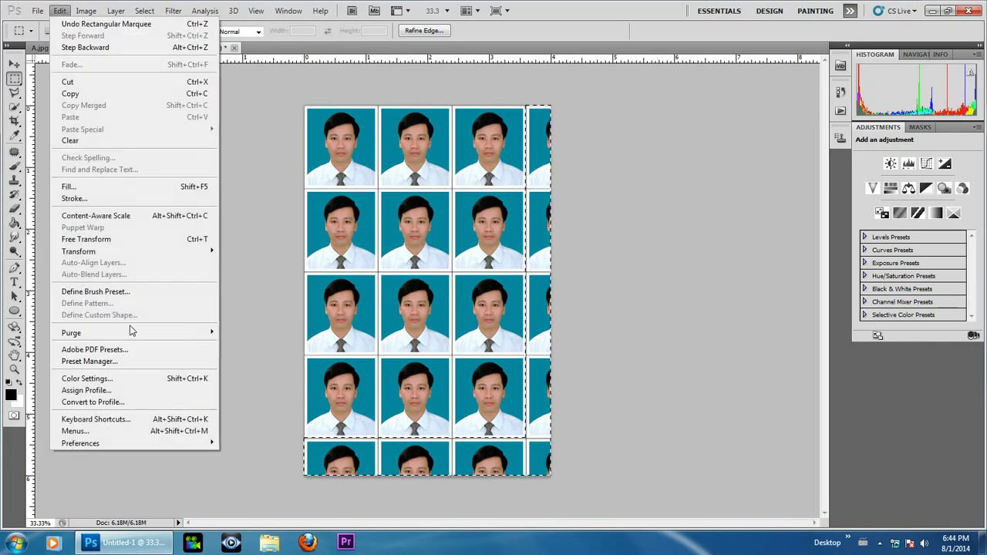
click(119, 187)
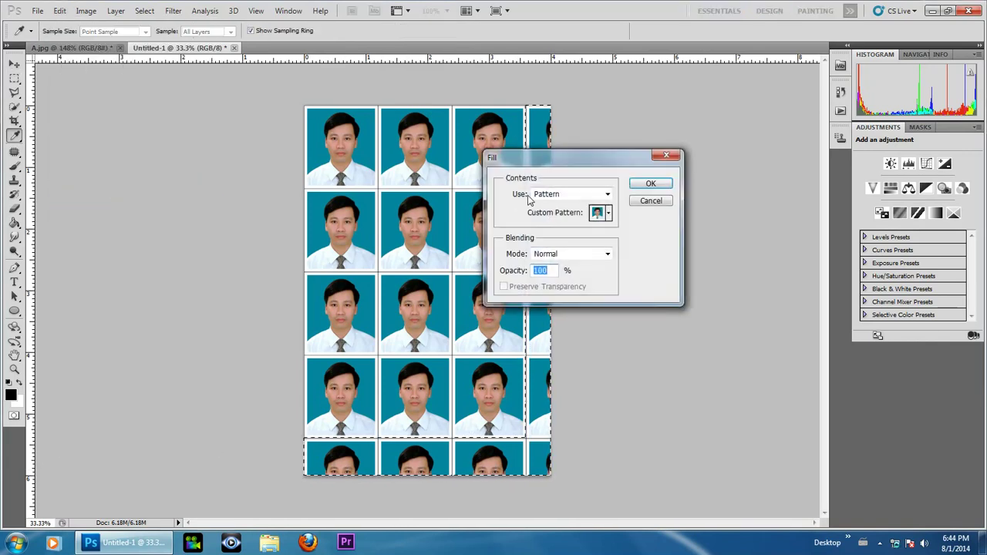
click(556, 195)
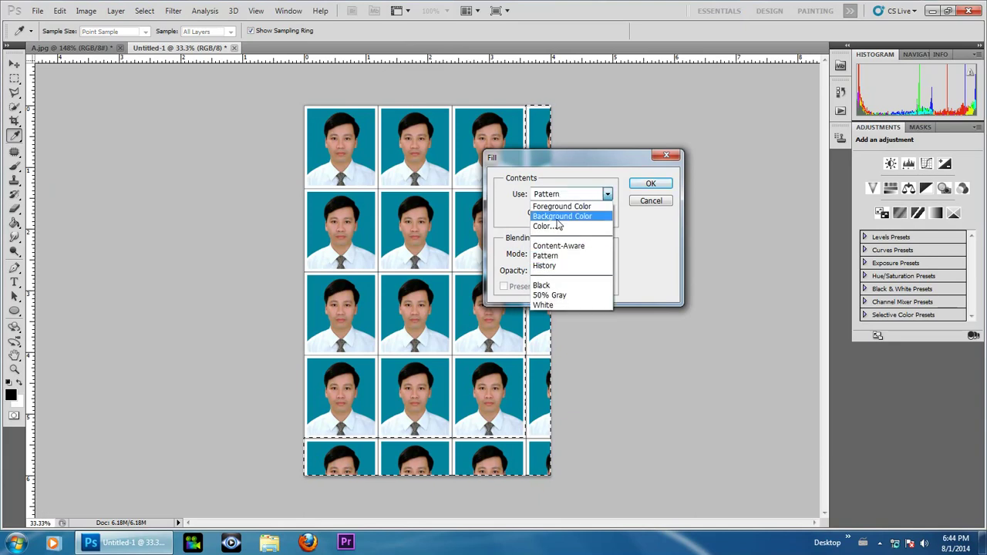
click(545, 304)
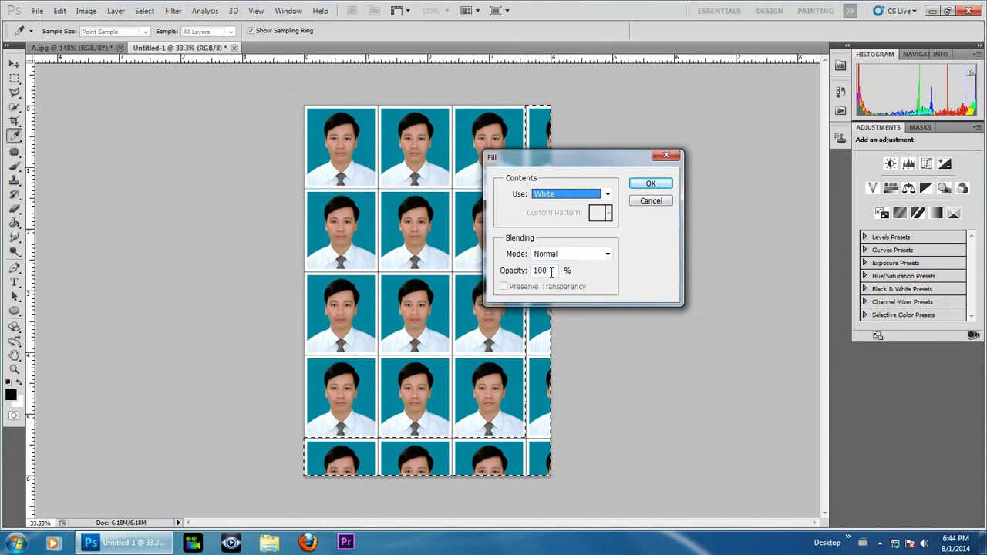
click(650, 183)
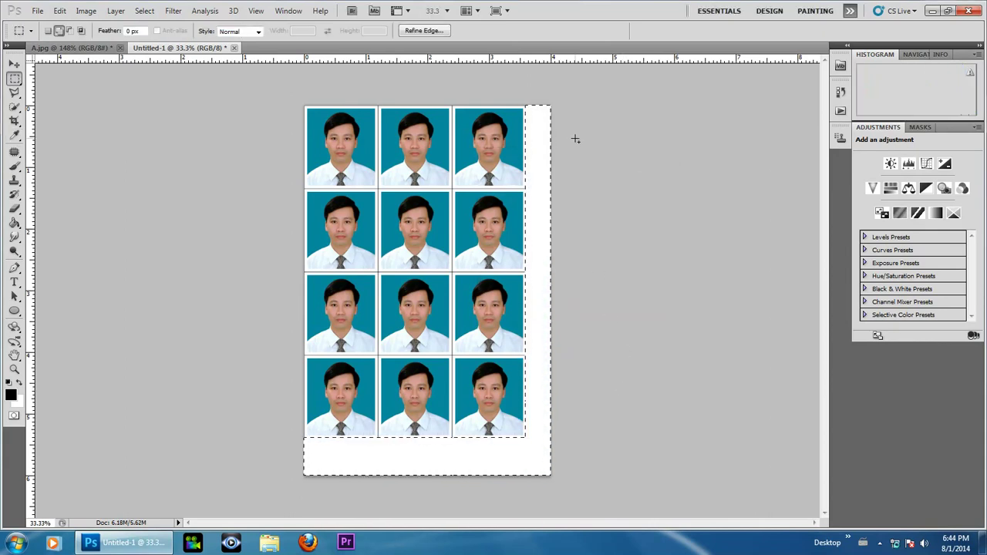
Select all, shift-nudge and drag the twelve-photo grid down and right to centre it, then deselect.
click(144, 11)
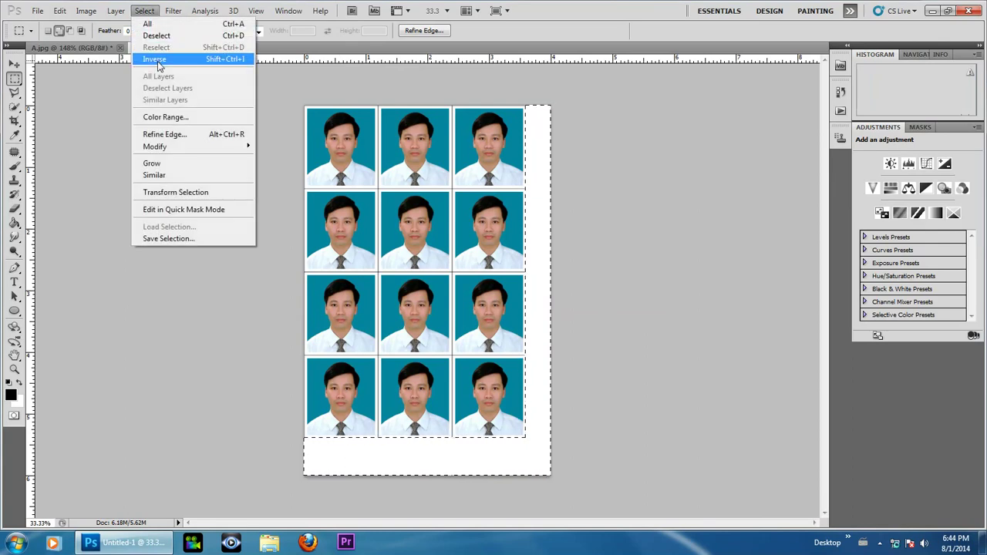
click(154, 35)
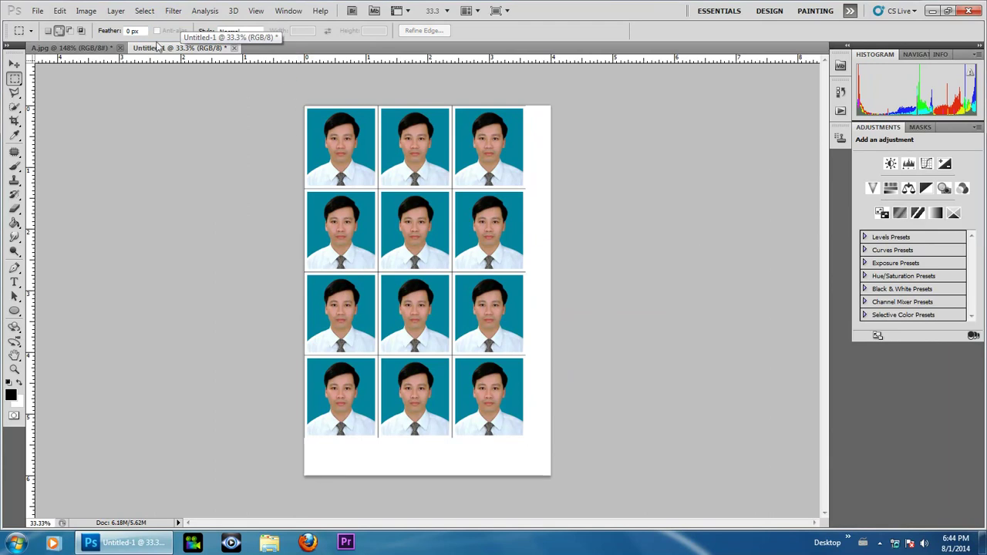
click(145, 11)
click(153, 27)
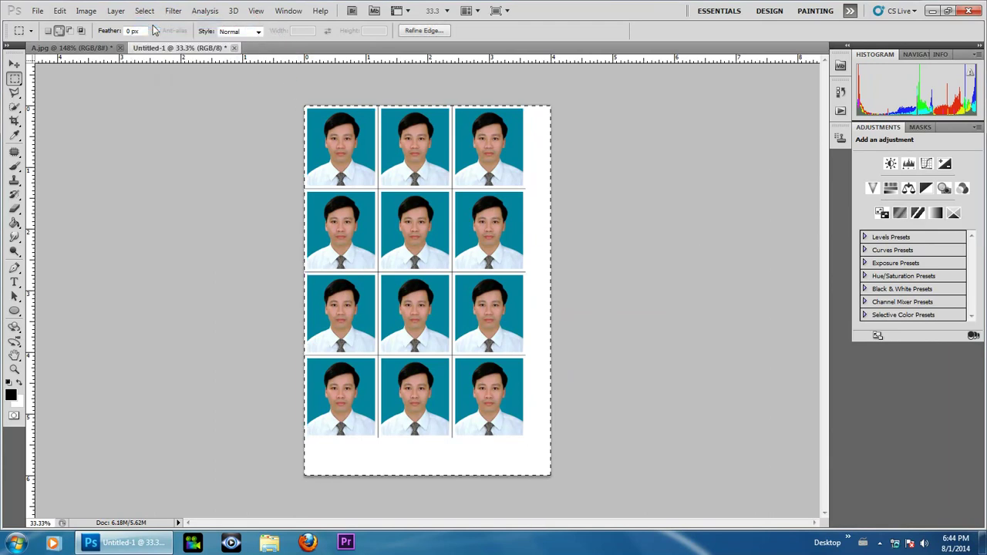
click(15, 64)
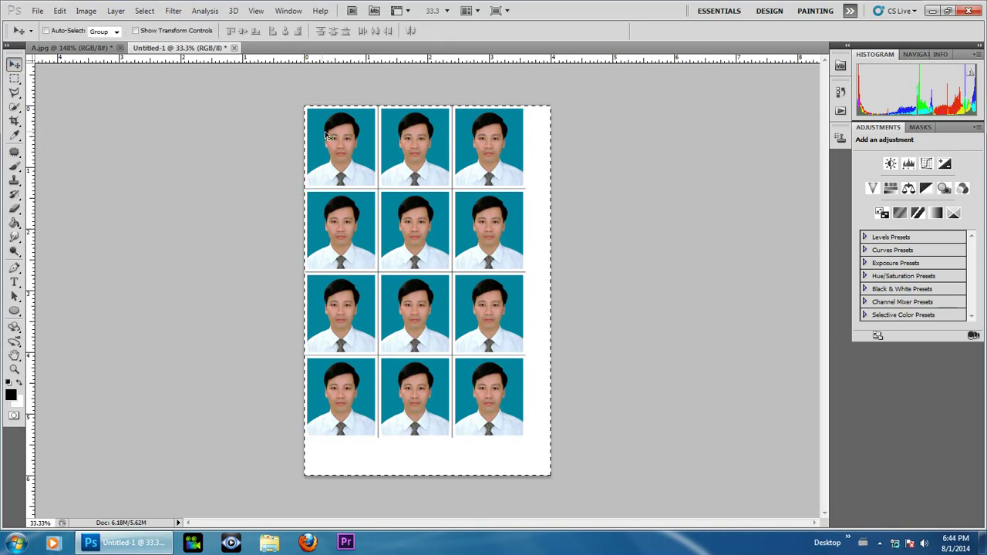
key(shift+Right)
key(shift+Down)
drag(337, 145, 342, 150)
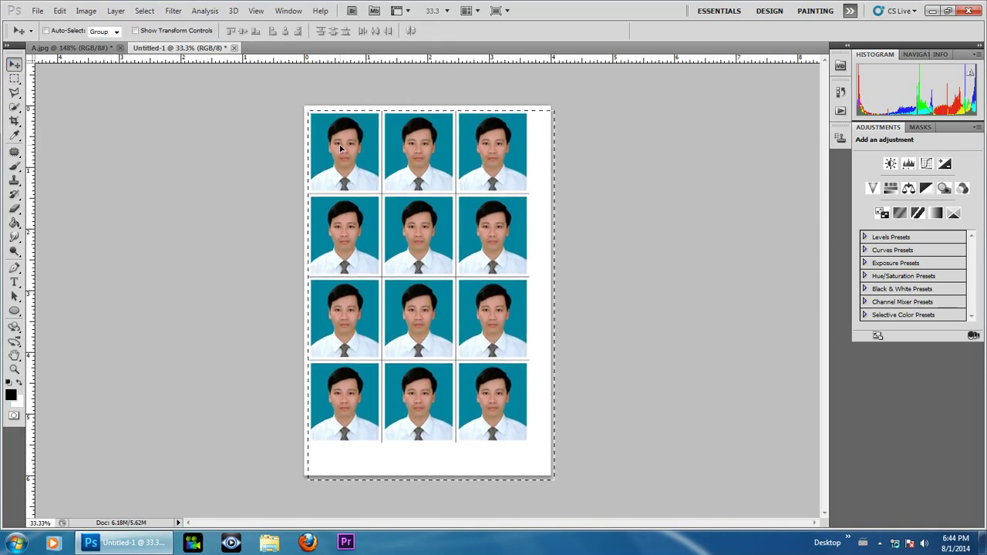
key(shift+Right)
key(shift+Down)
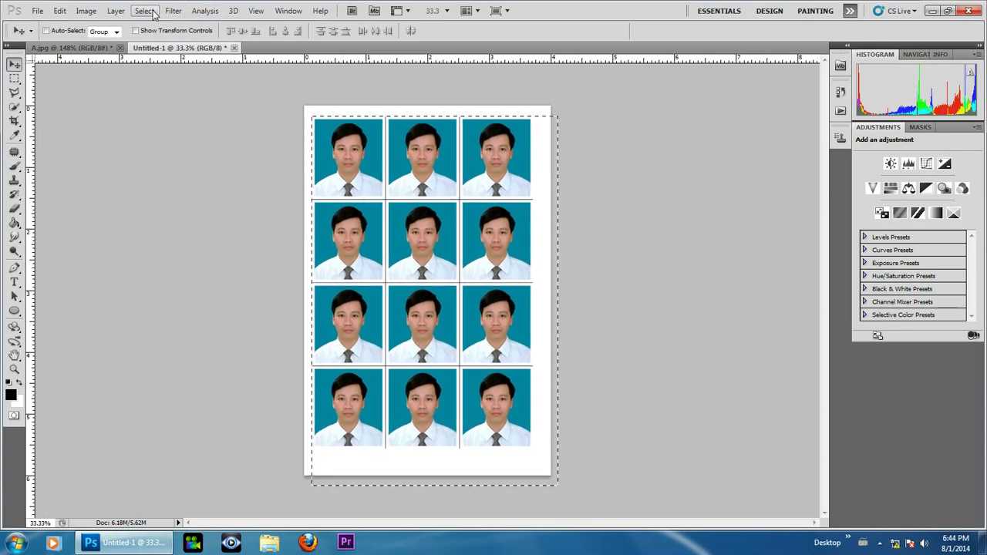
click(144, 10)
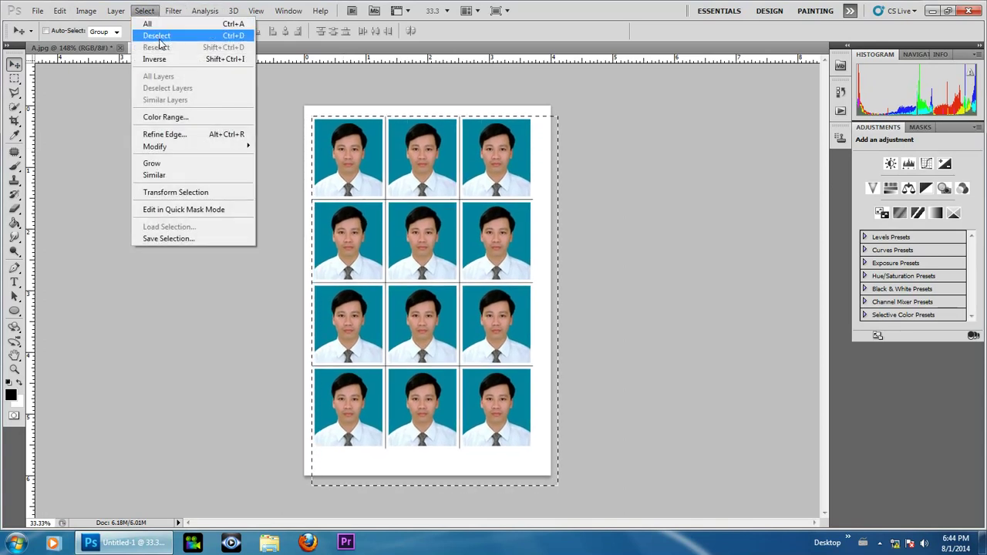
click(158, 36)
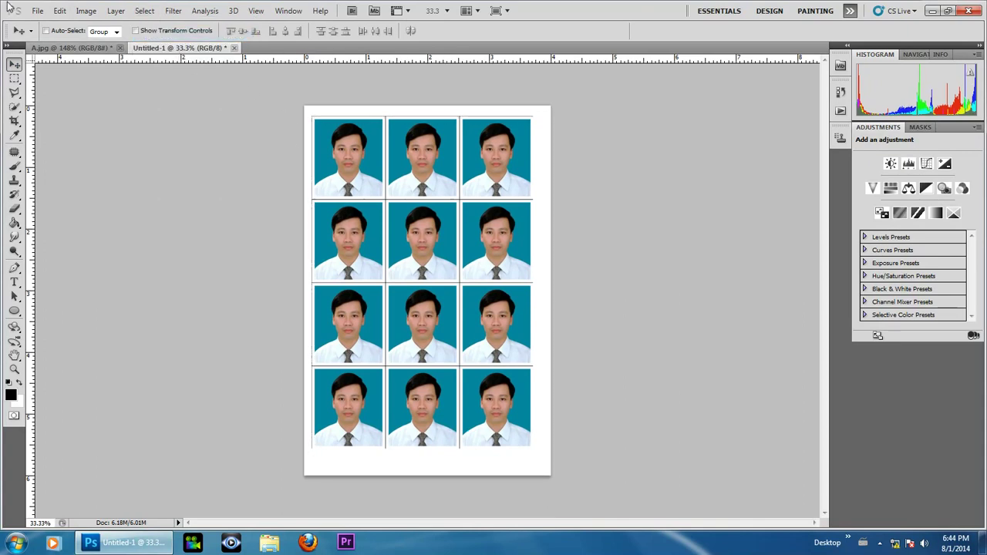
Save the sheet as JPEG '01 4x6' in Desktop > Test at quality 12 (Maximum).
click(37, 11)
click(80, 201)
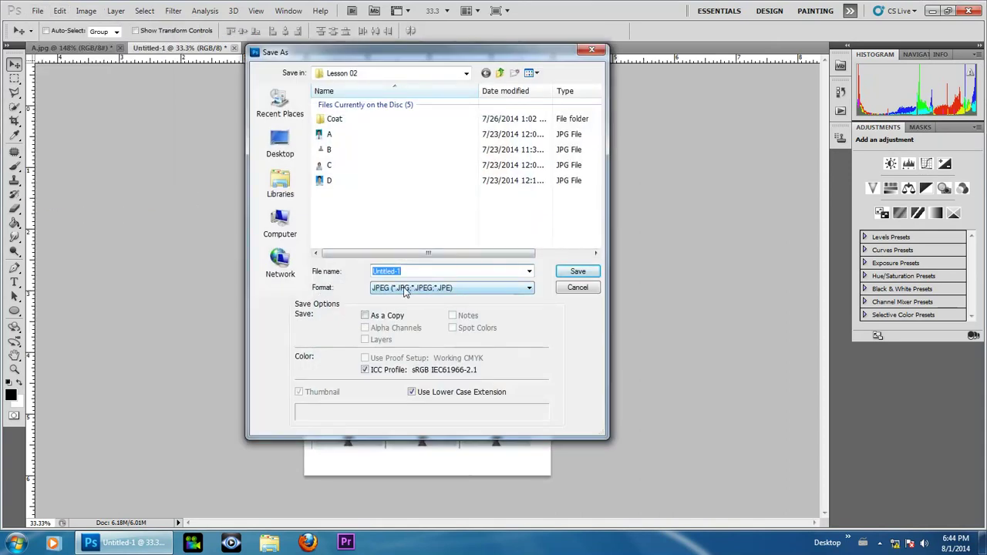
click(280, 145)
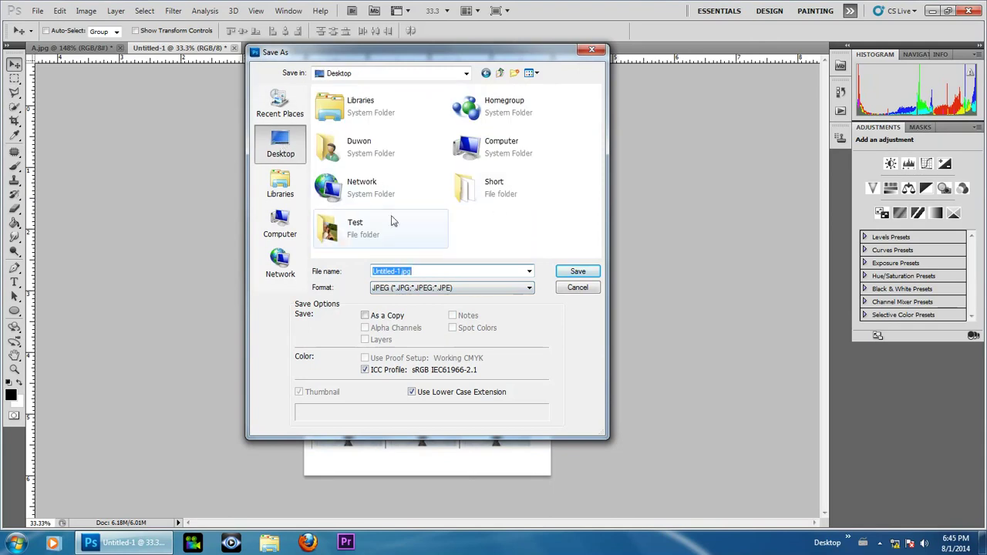
click(344, 235)
click(577, 271)
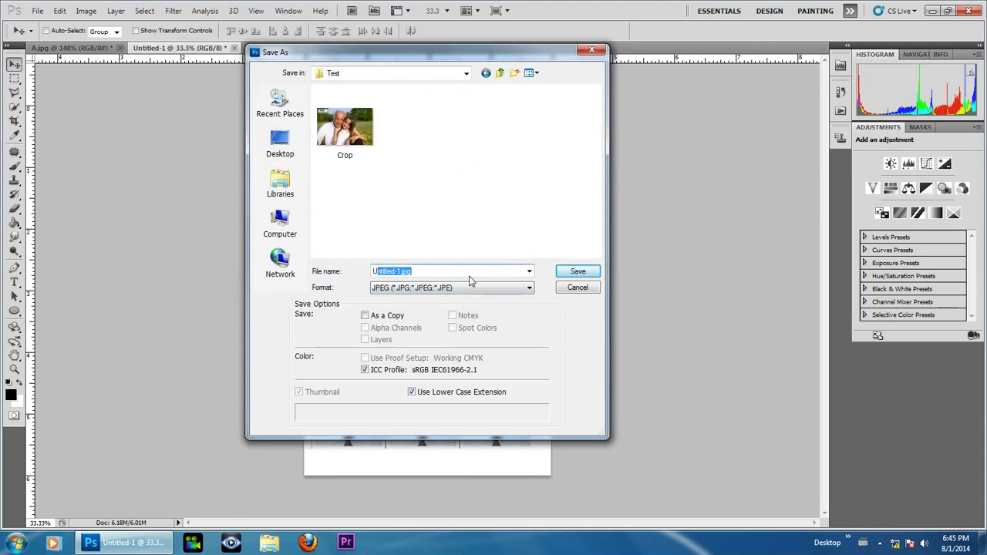
text(01 4x6)
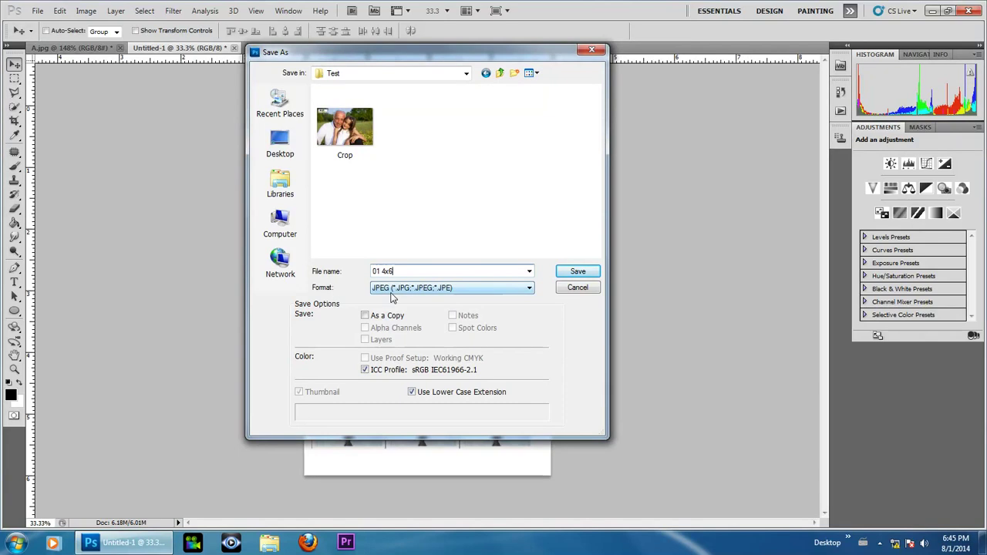
click(578, 272)
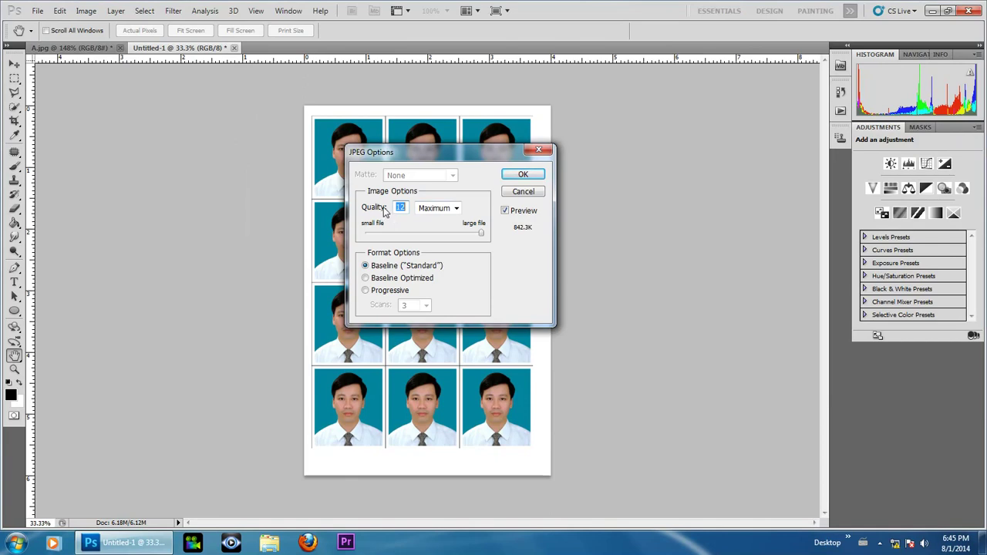
click(516, 176)
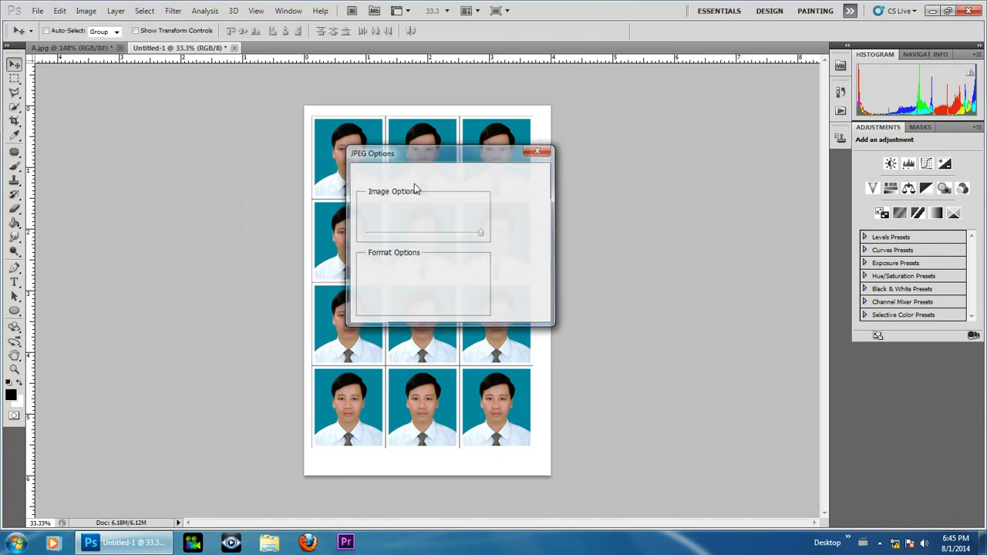